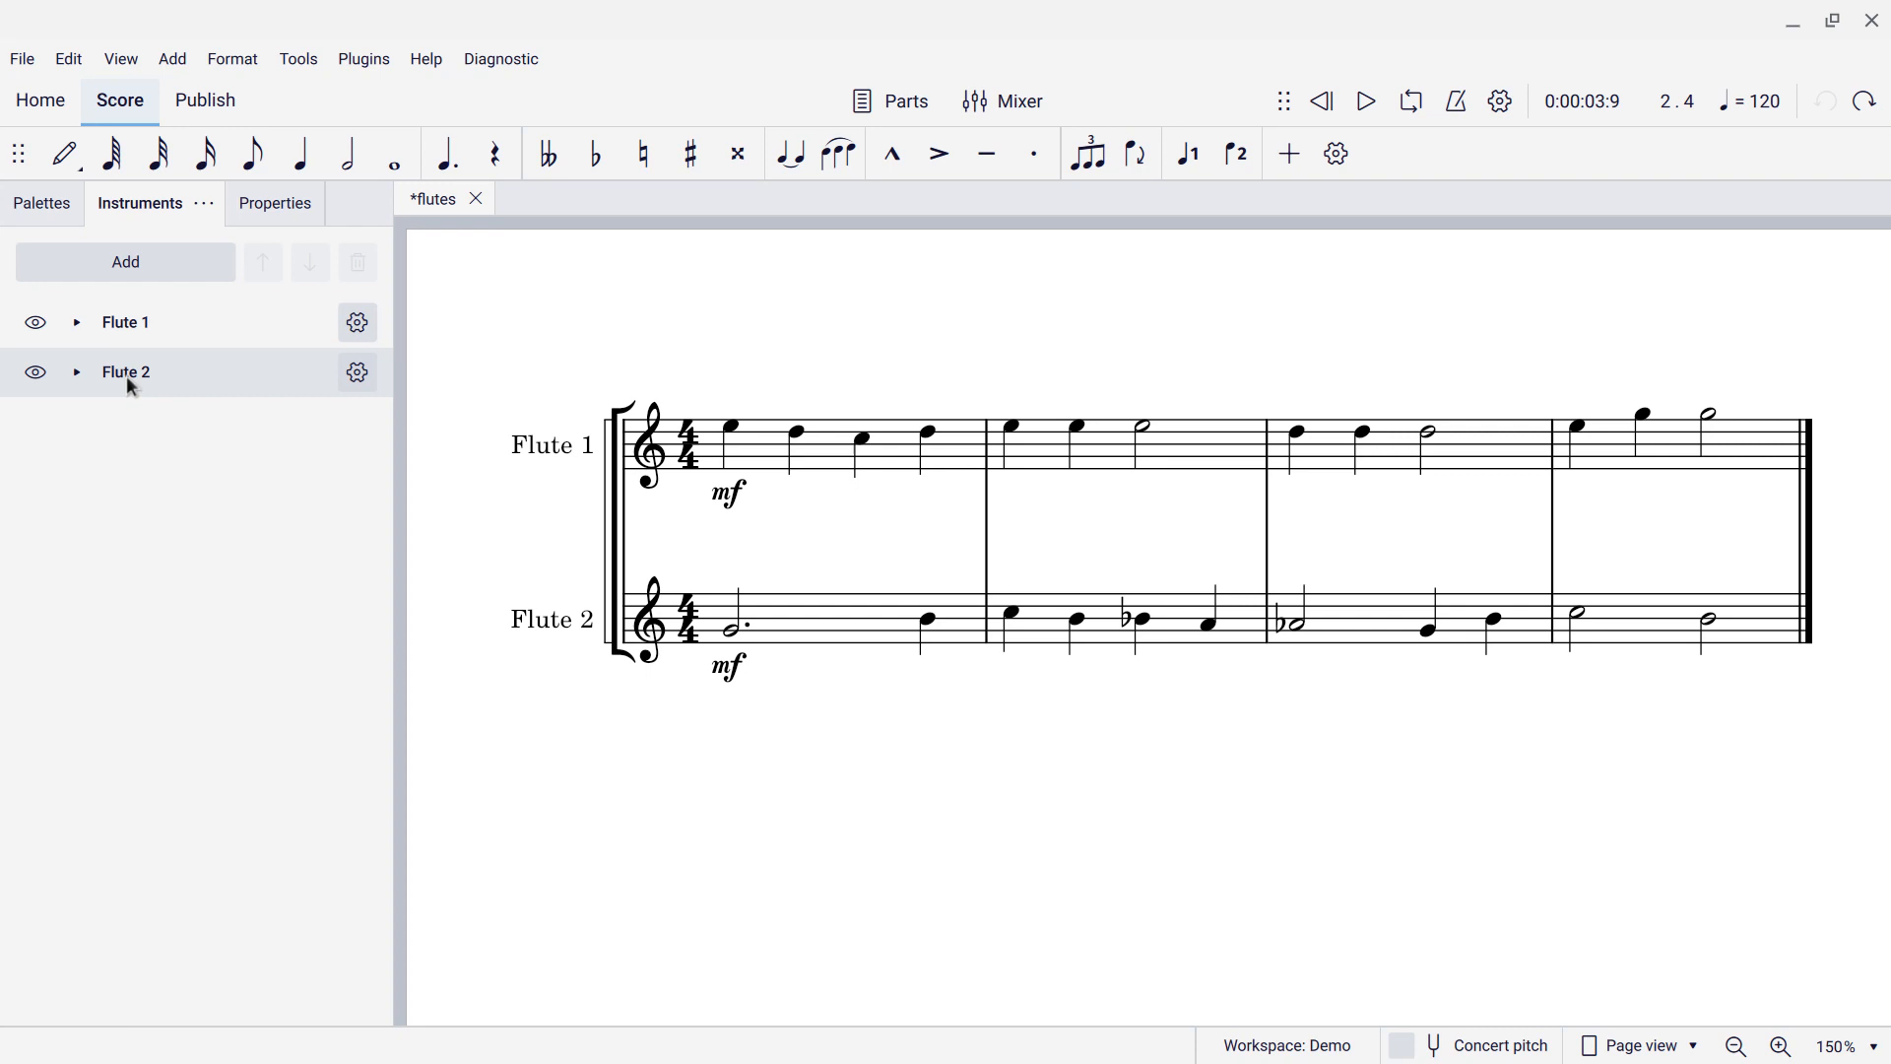
Add a Flute from the Woodwinds list as a third flute staff, Flute 3.
left_click(111, 274)
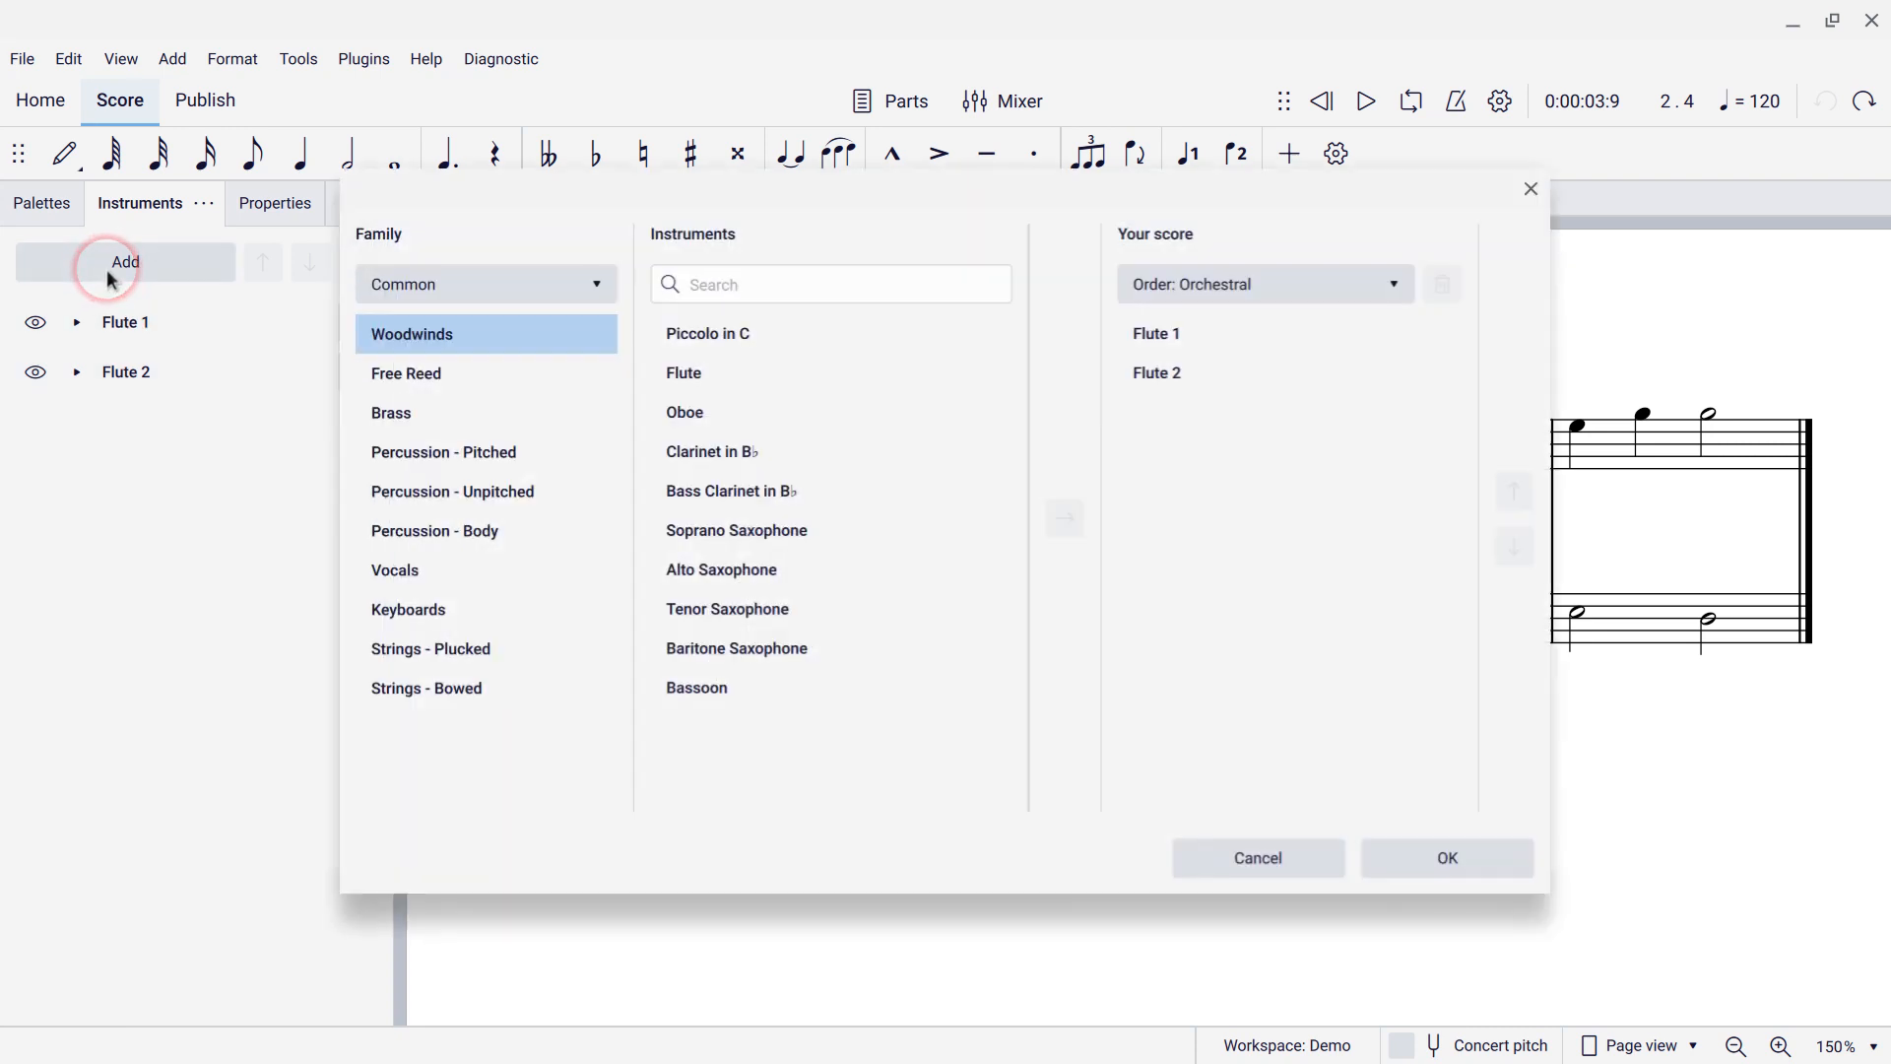
left_click(541, 330)
left_click(729, 384)
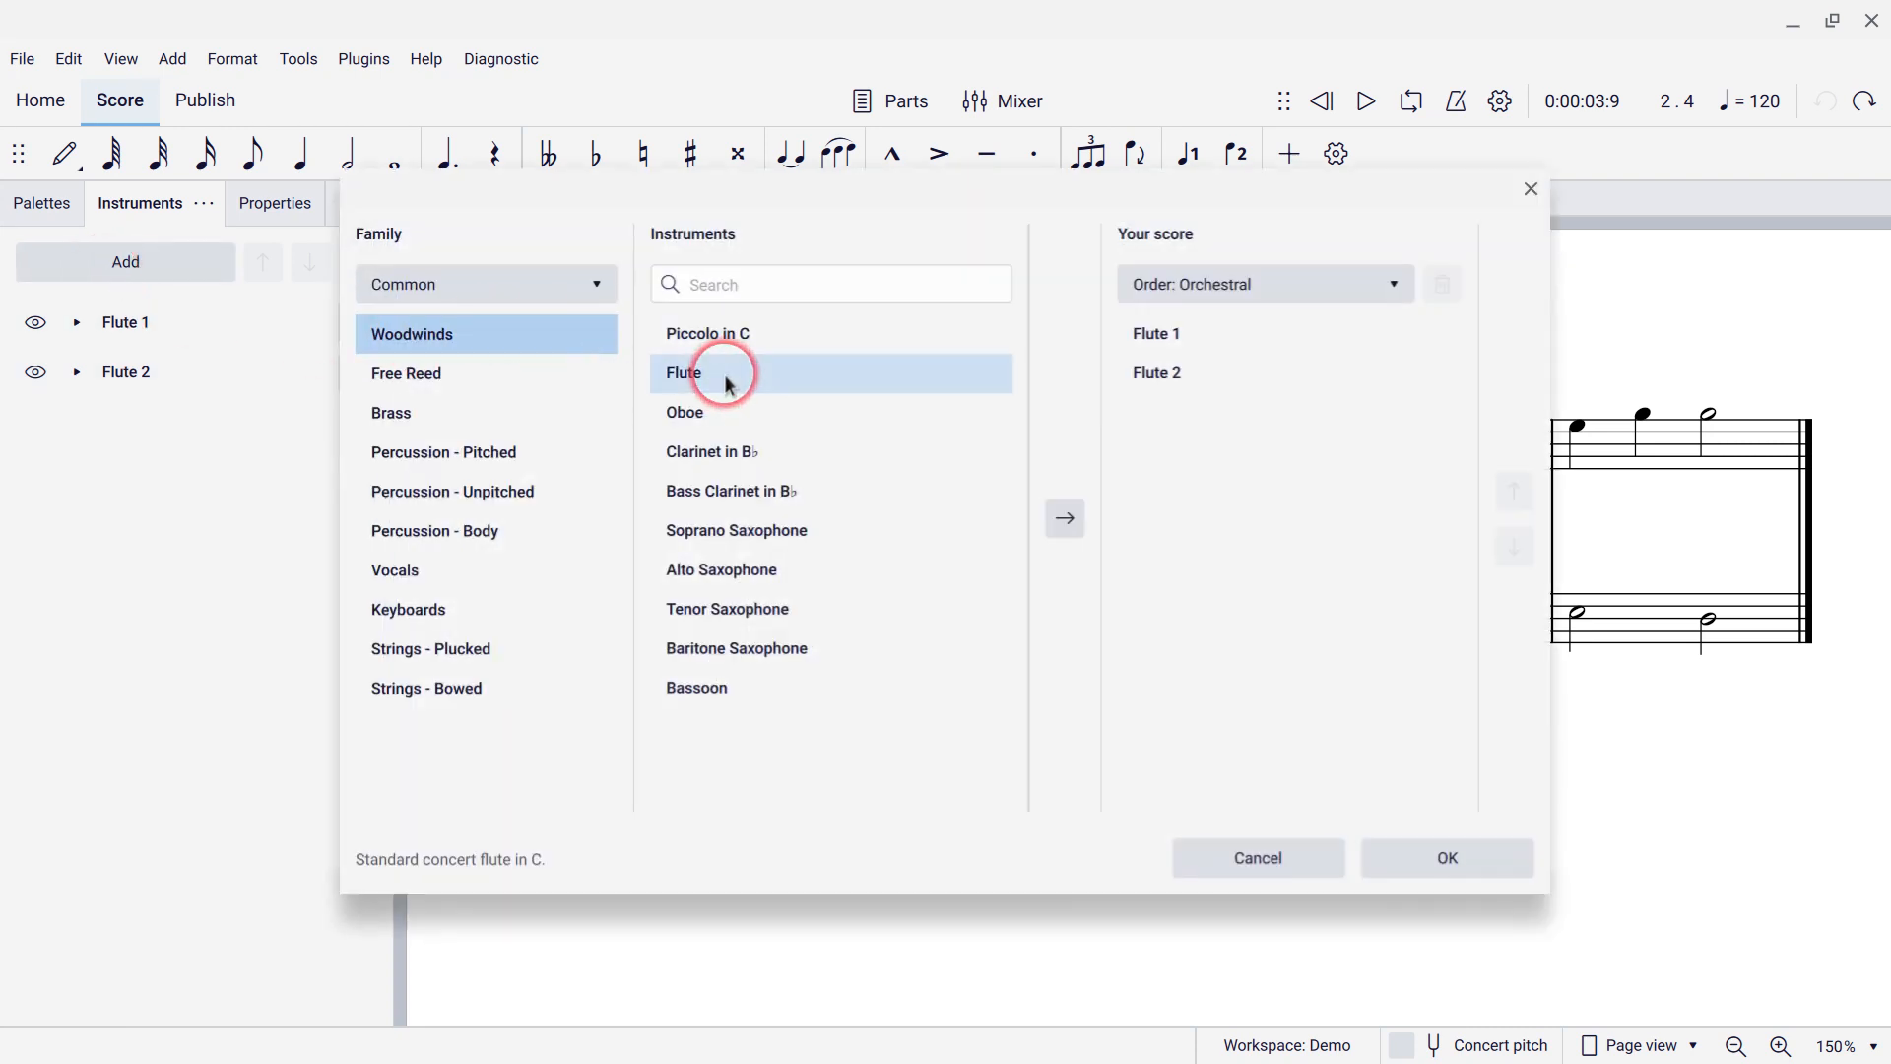
double_click(729, 384)
left_click(1483, 865)
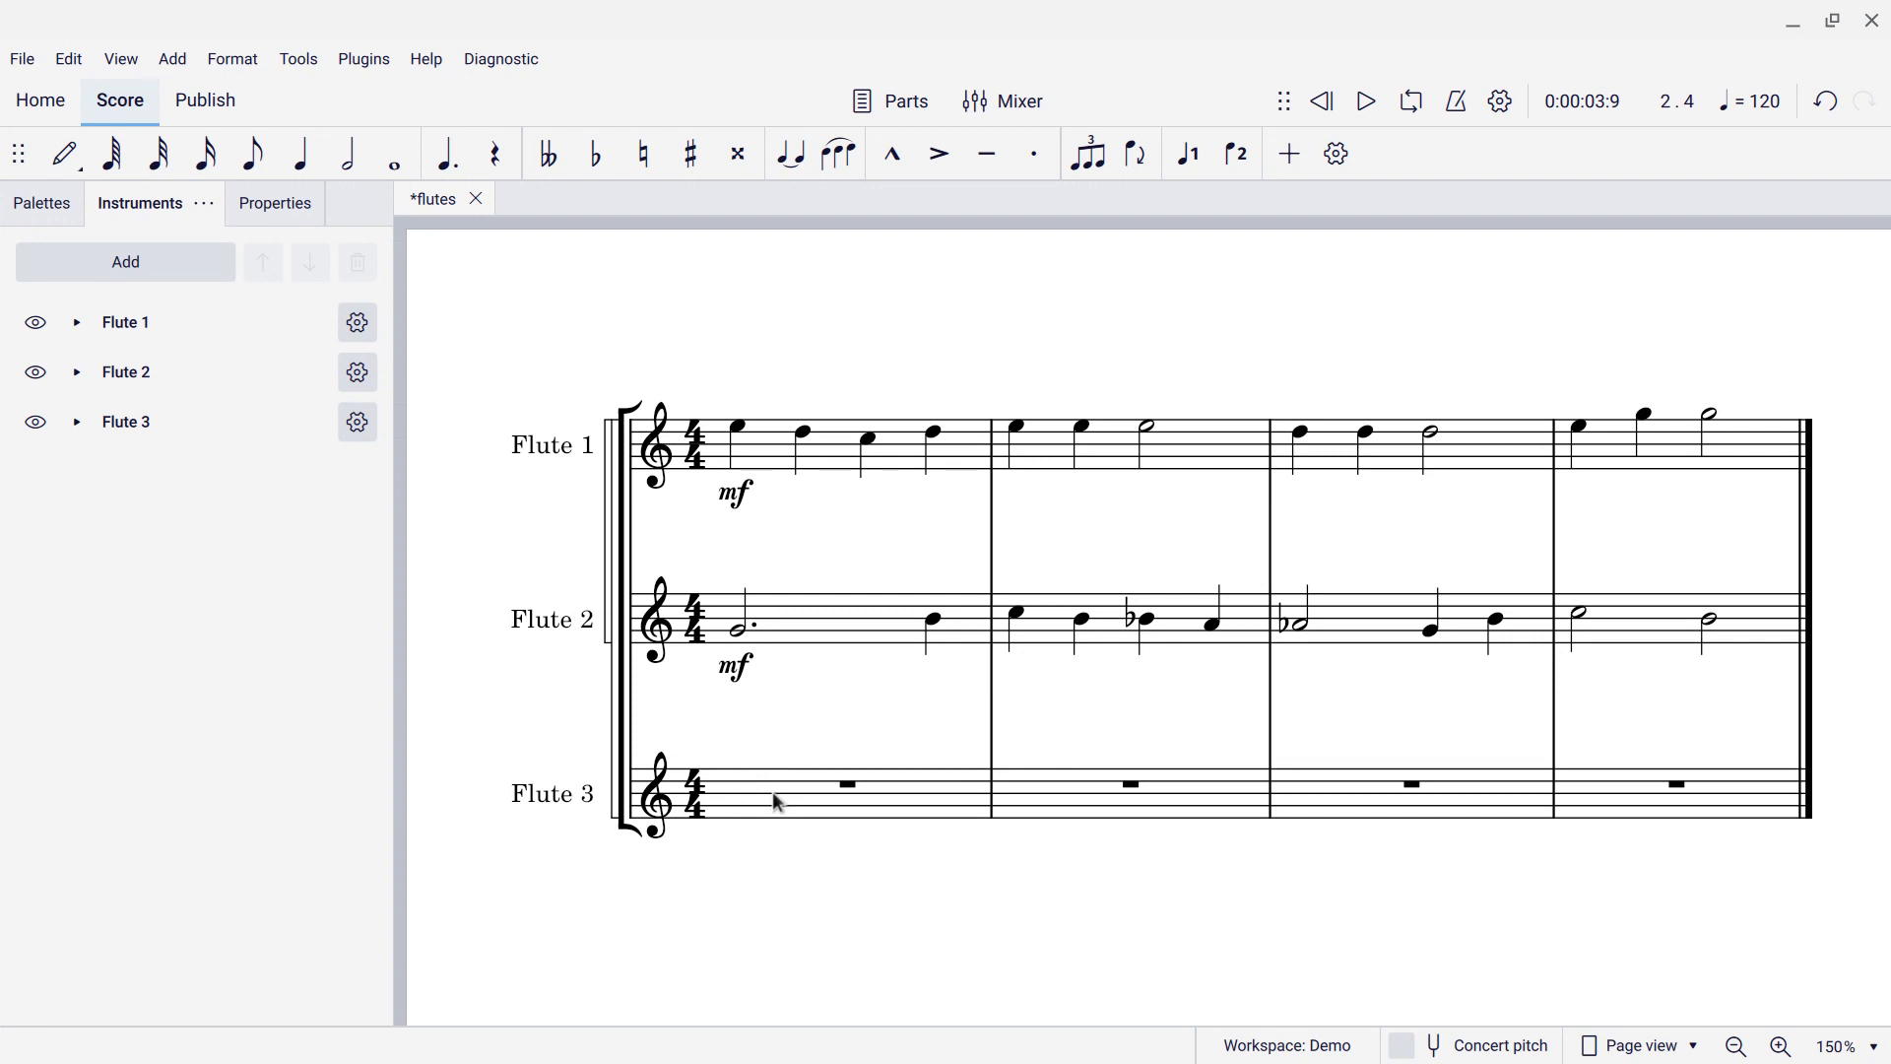
Name the Flute 3 staff 'Flutes 1 & 2' and change its abbreviation from 'Fl. 3' to 'Fl. 1&2'.
left_click(358, 425)
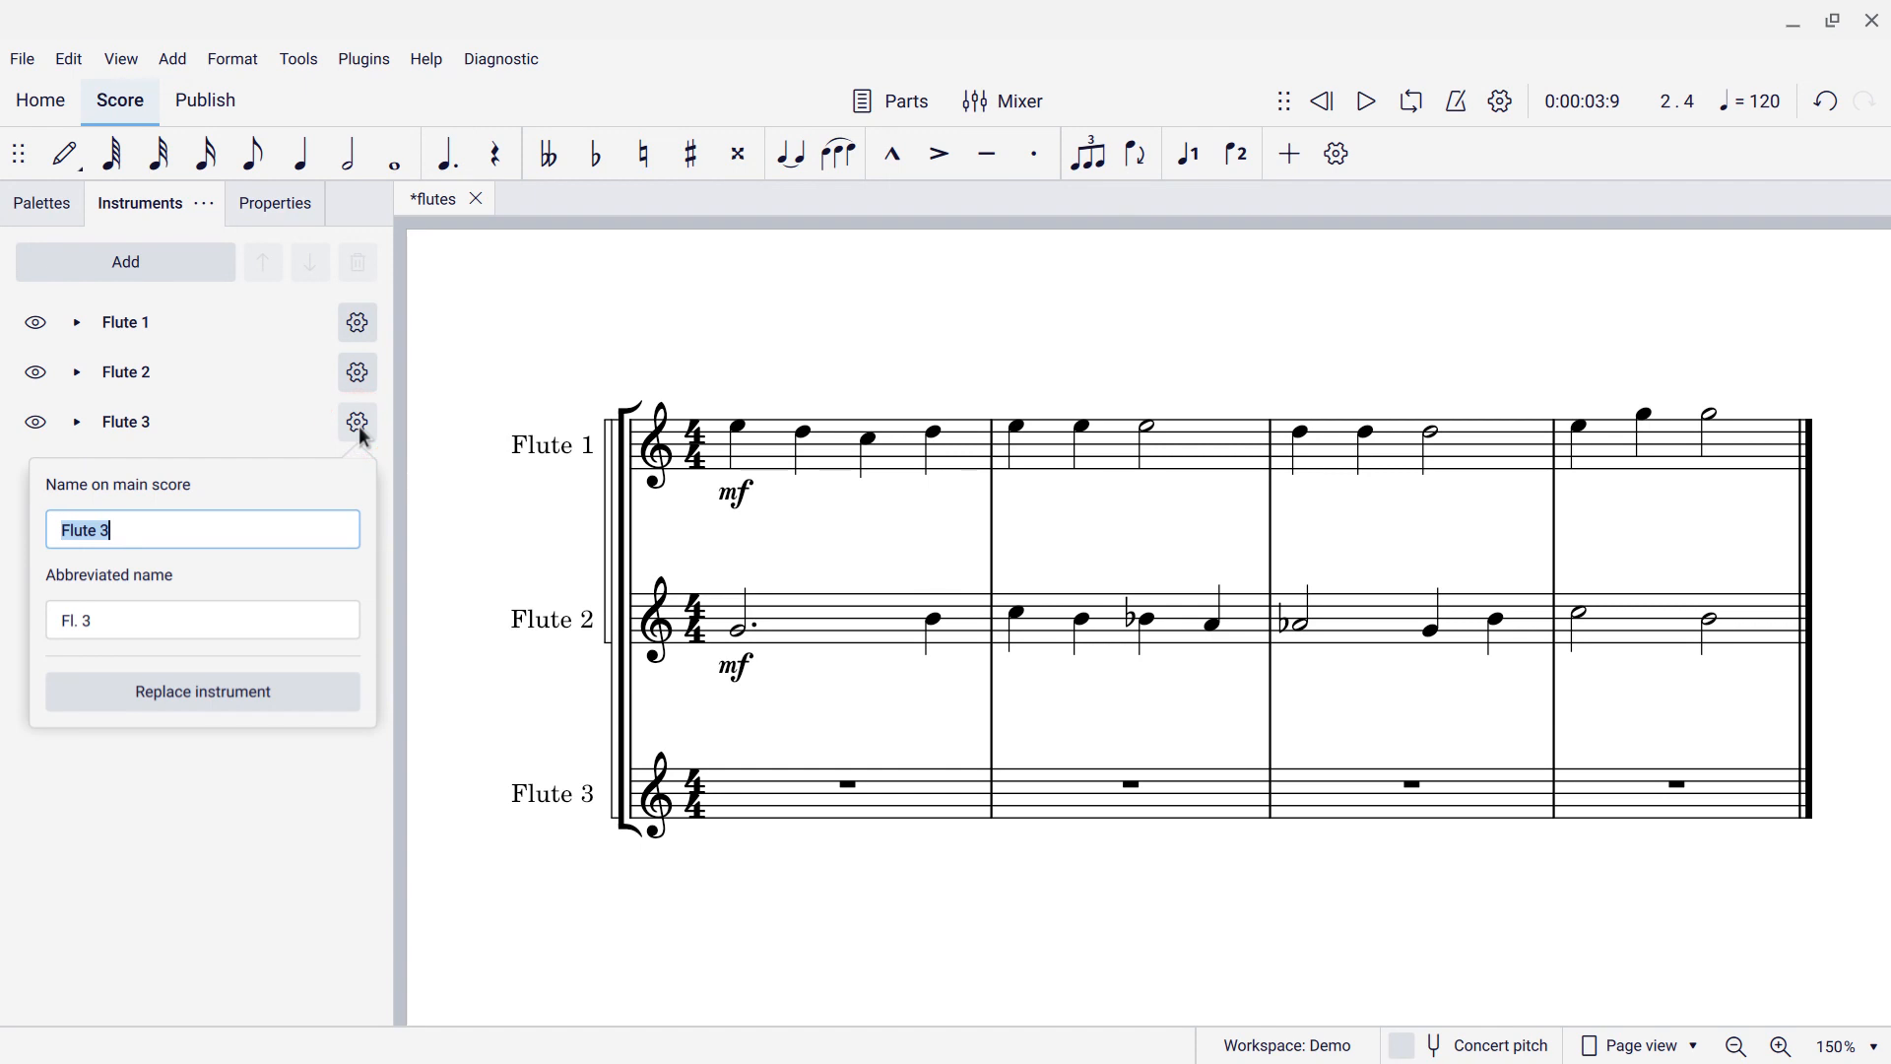
type("Flutes 1 & 2")
left_click(292, 505)
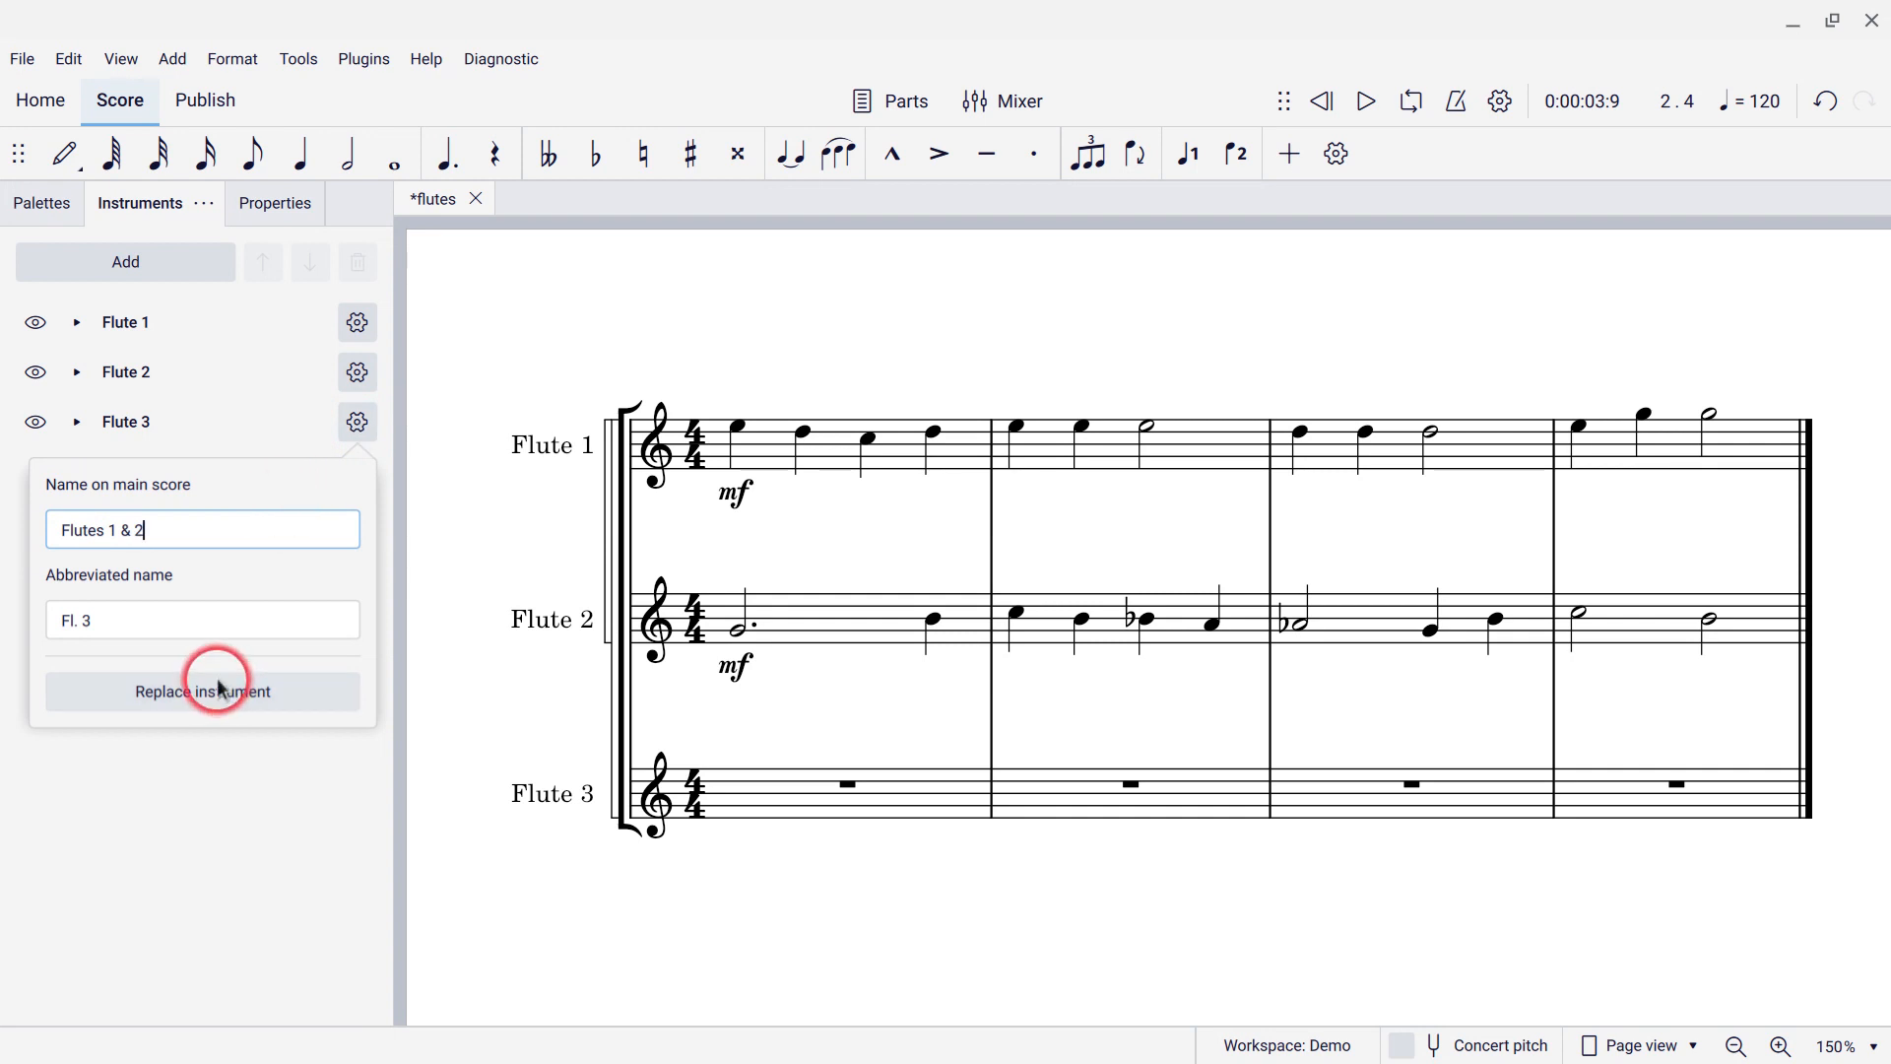
left_click(191, 627)
left_click(192, 630)
key("BackSpace")
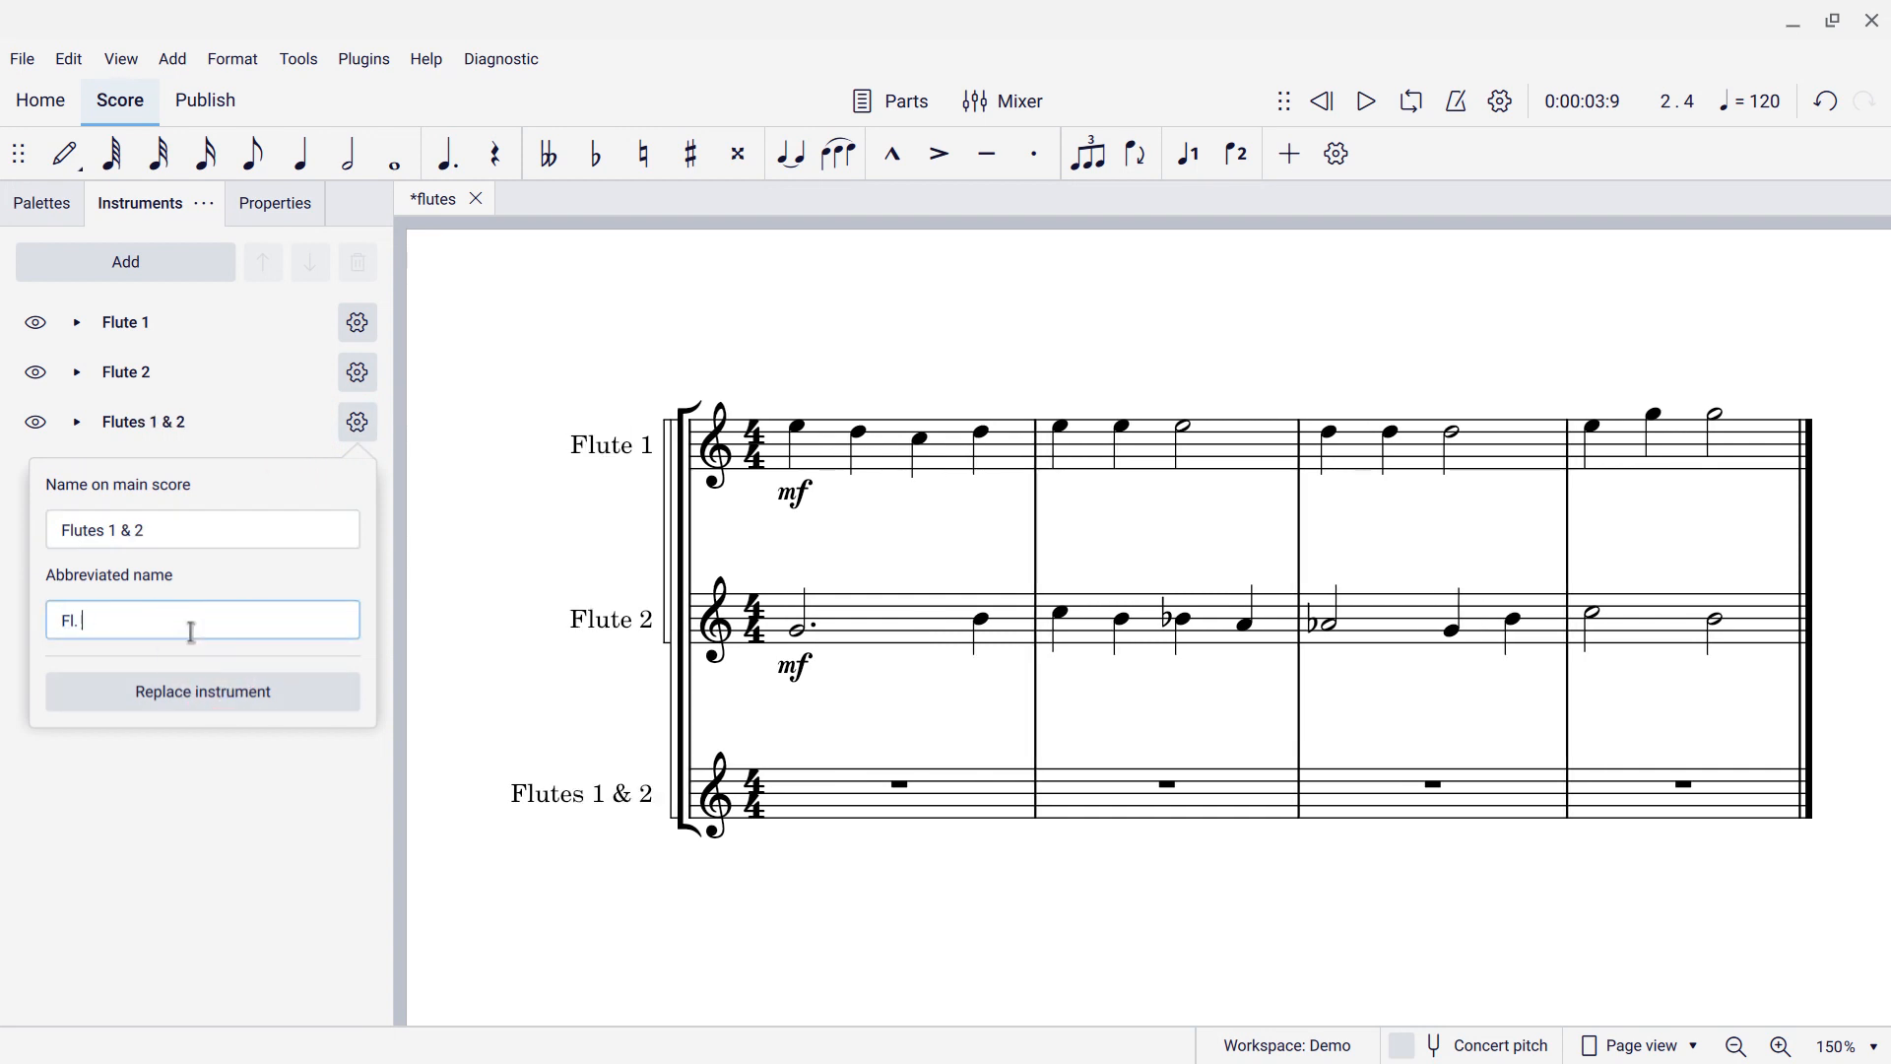
type("1&2")
left_click(465, 877)
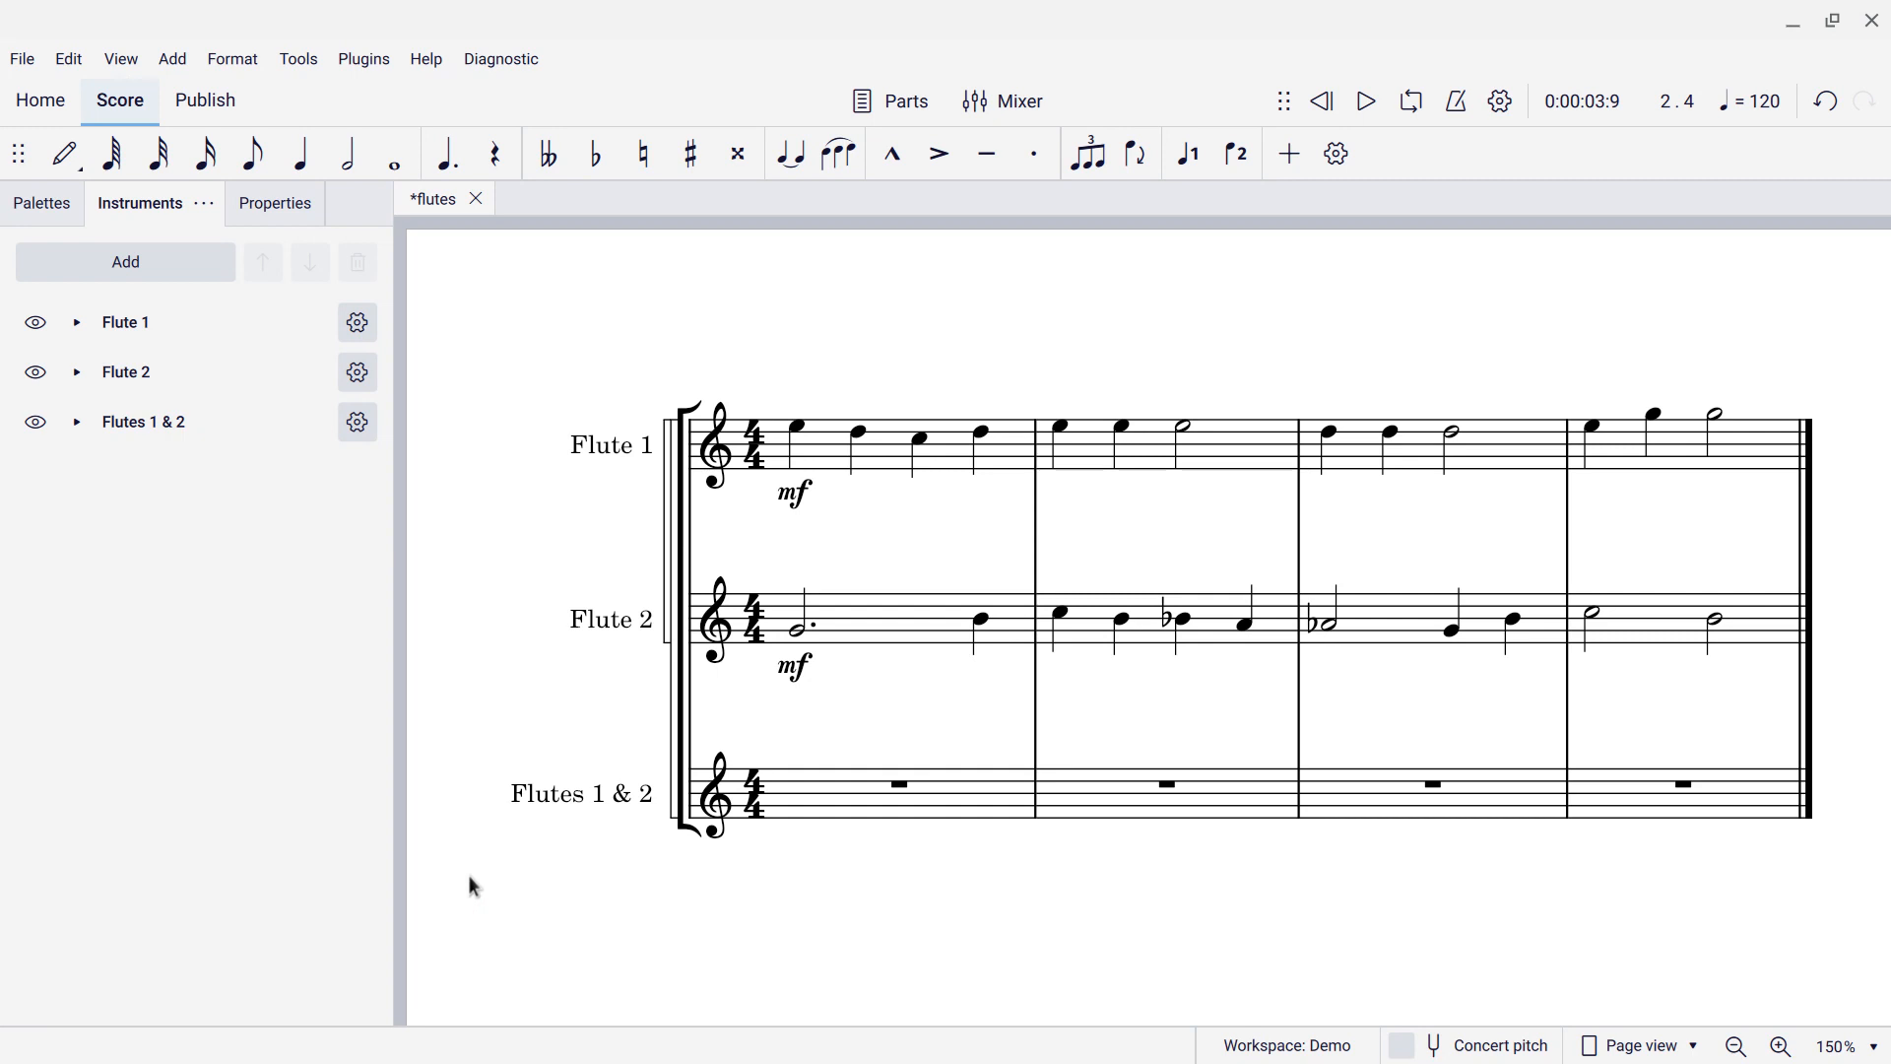
Select Flute 1 and Flute 2 from measure 1 to the end of the score.
left_click(746, 687)
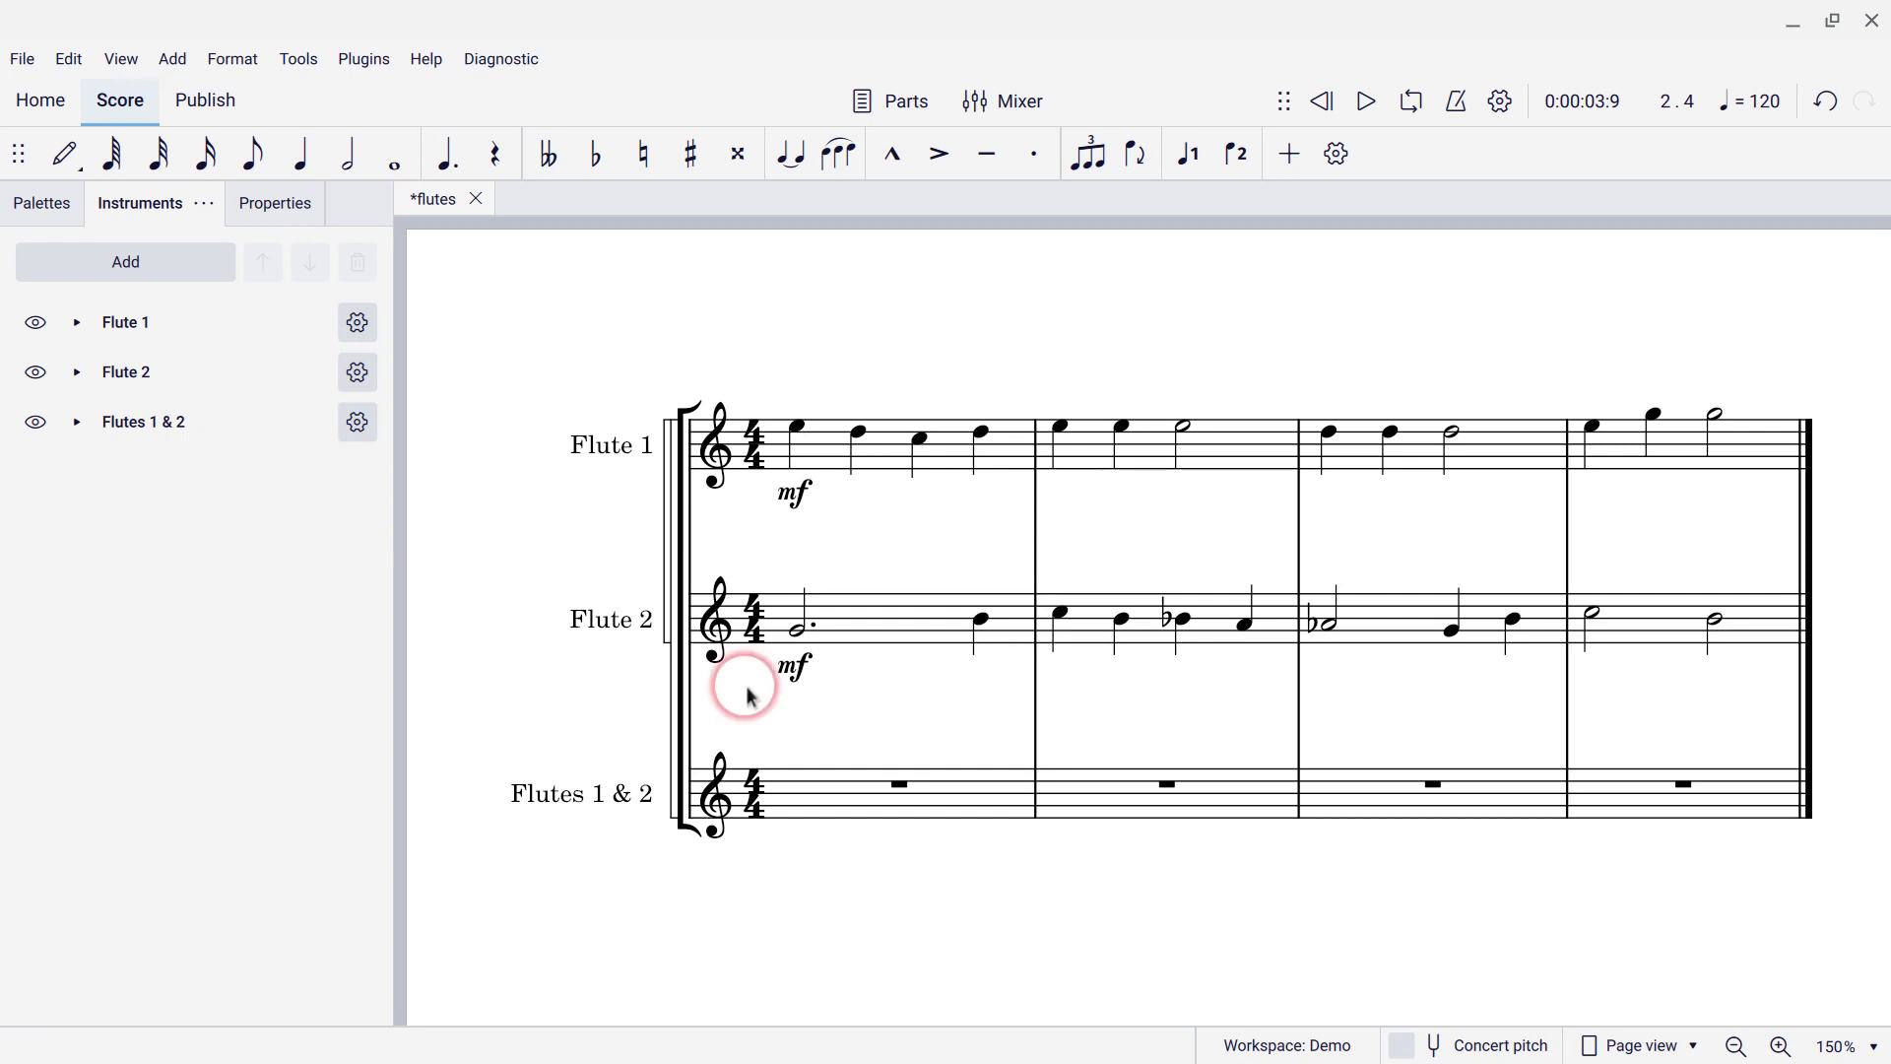
left_click(872, 450)
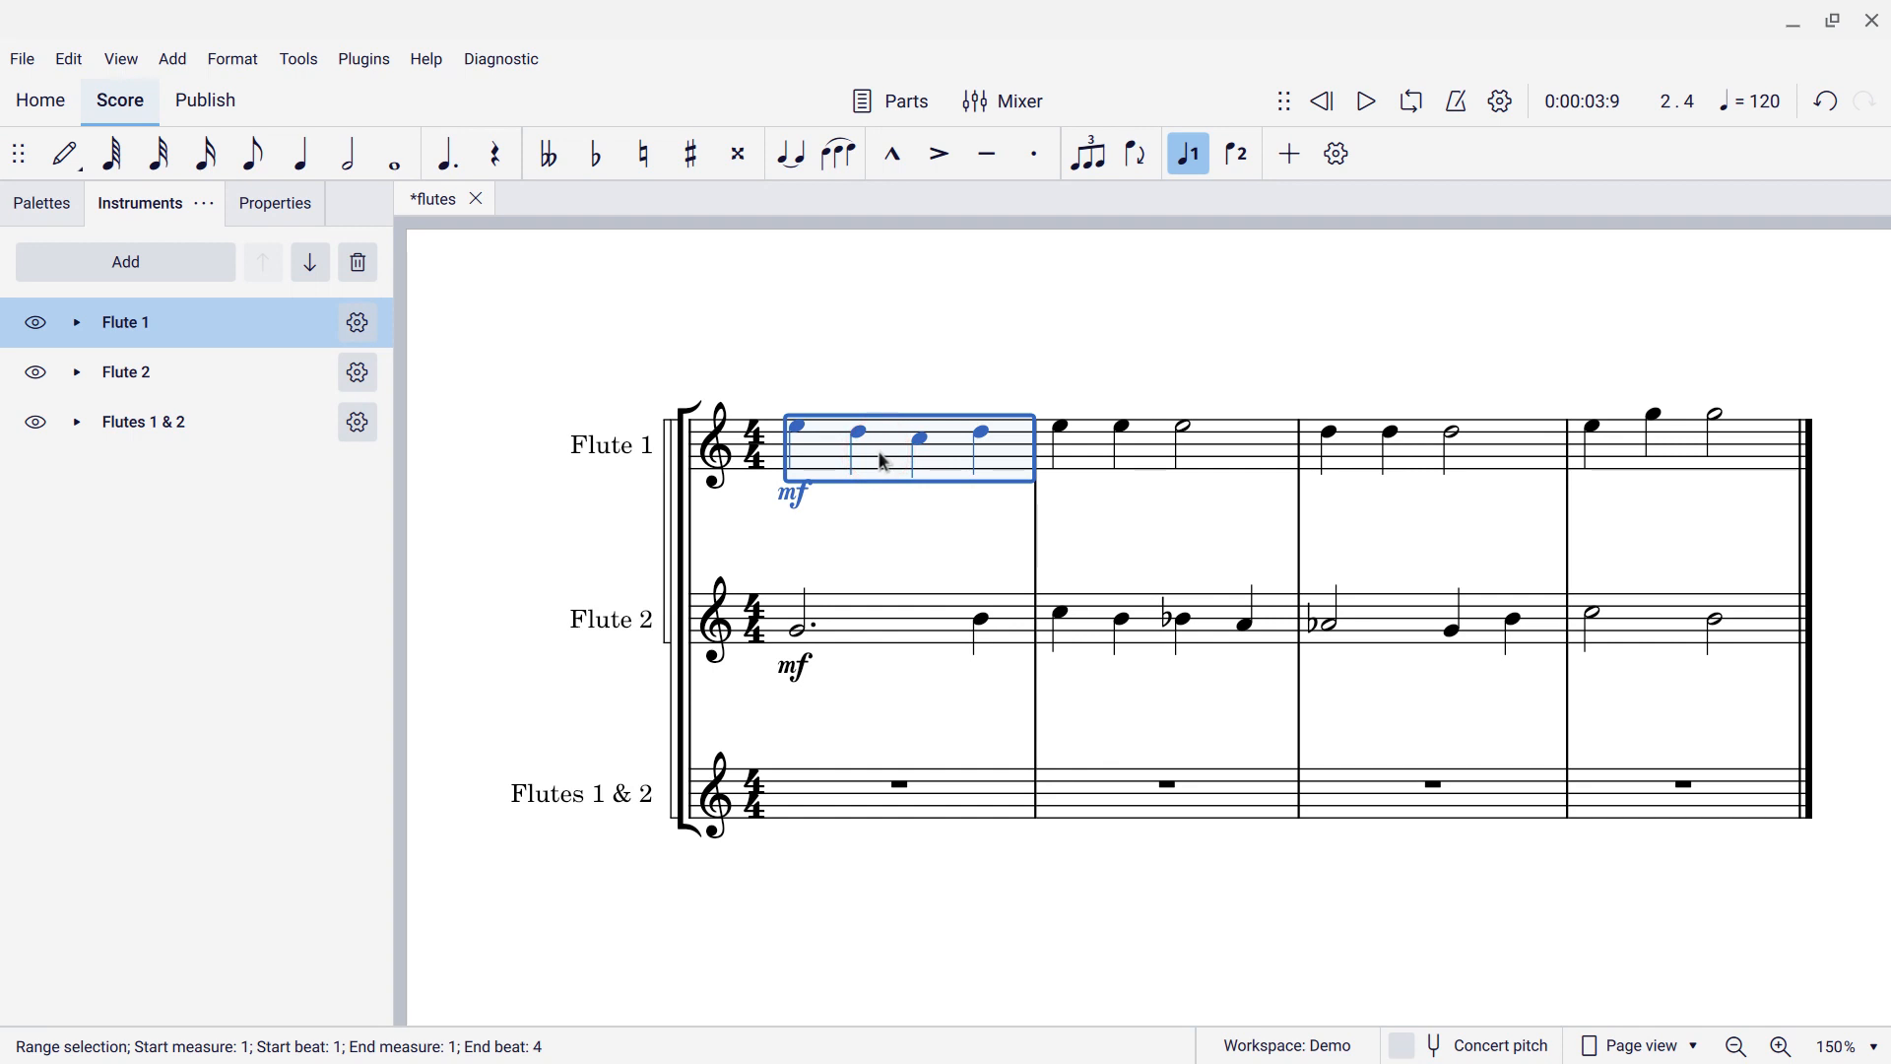
left_click_drag(885, 463, 891, 630)
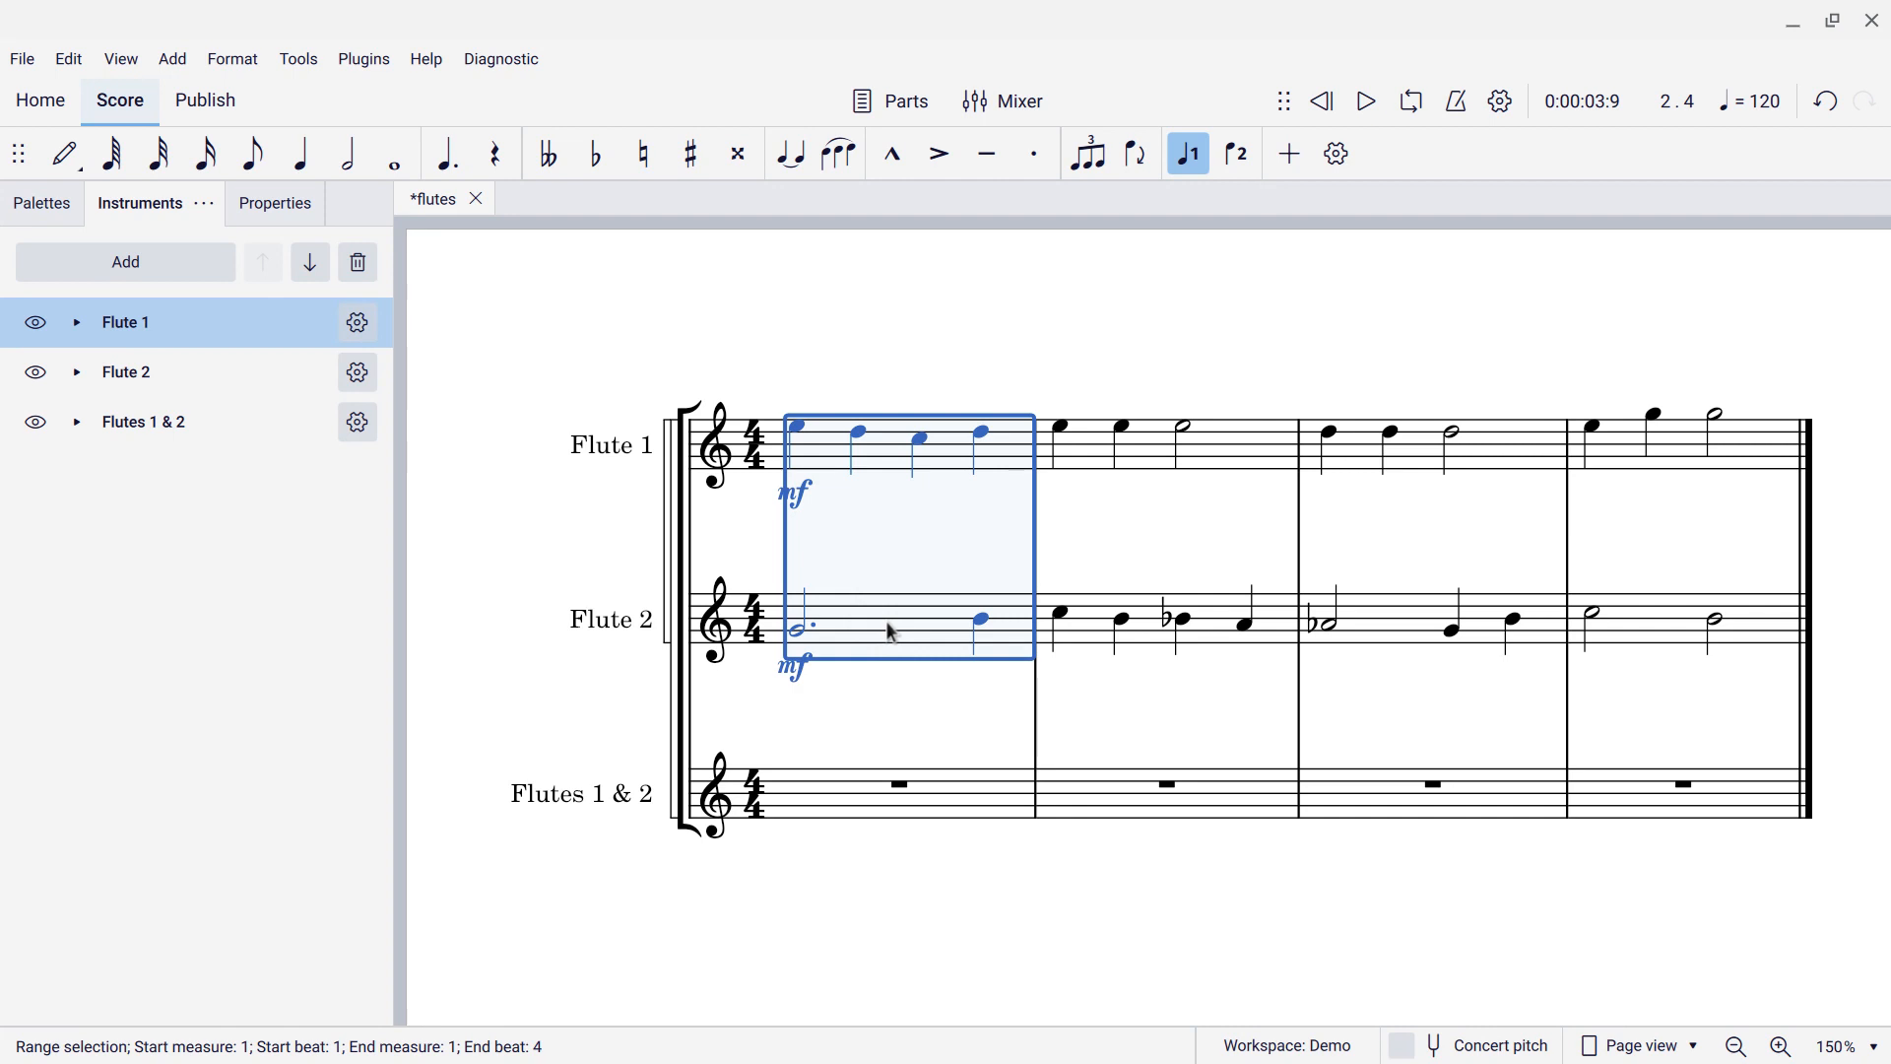
key("ctrl+shift+End")
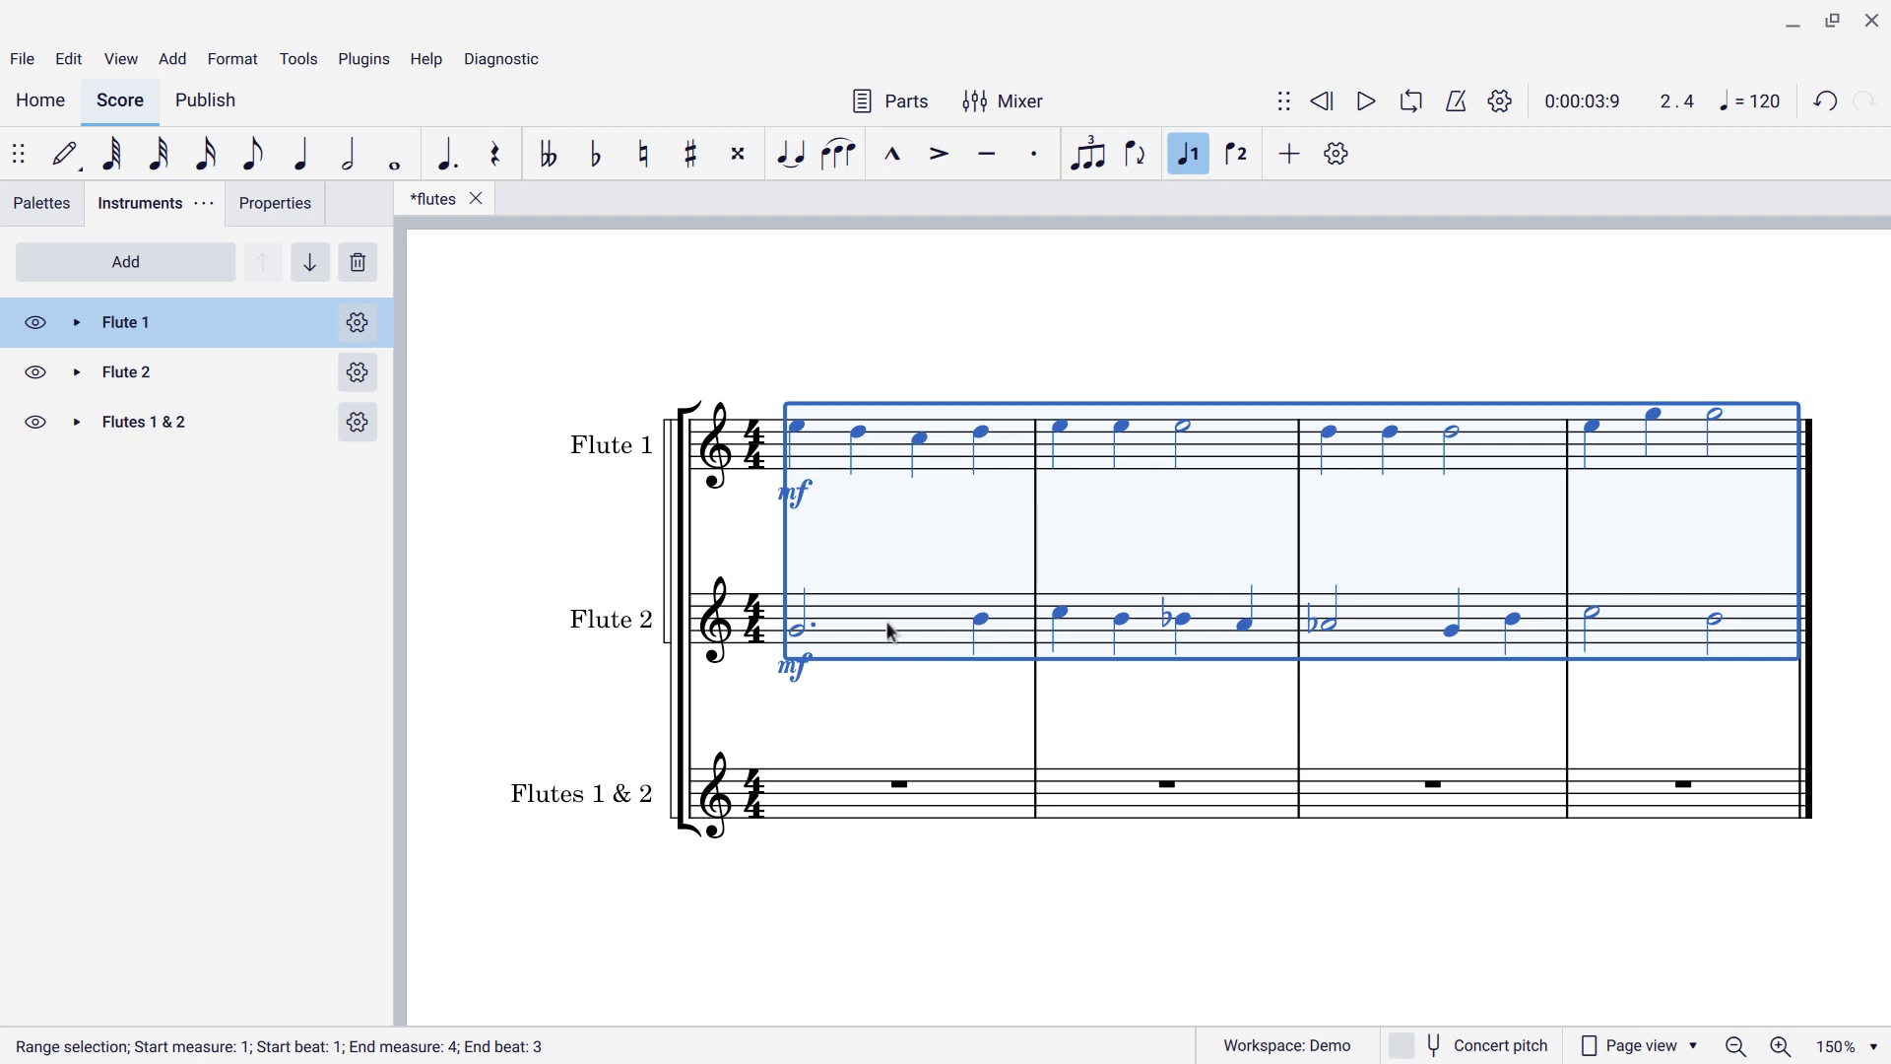
Try Tools > Implode into the Flute 1 staff, then undo it.
left_click(299, 61)
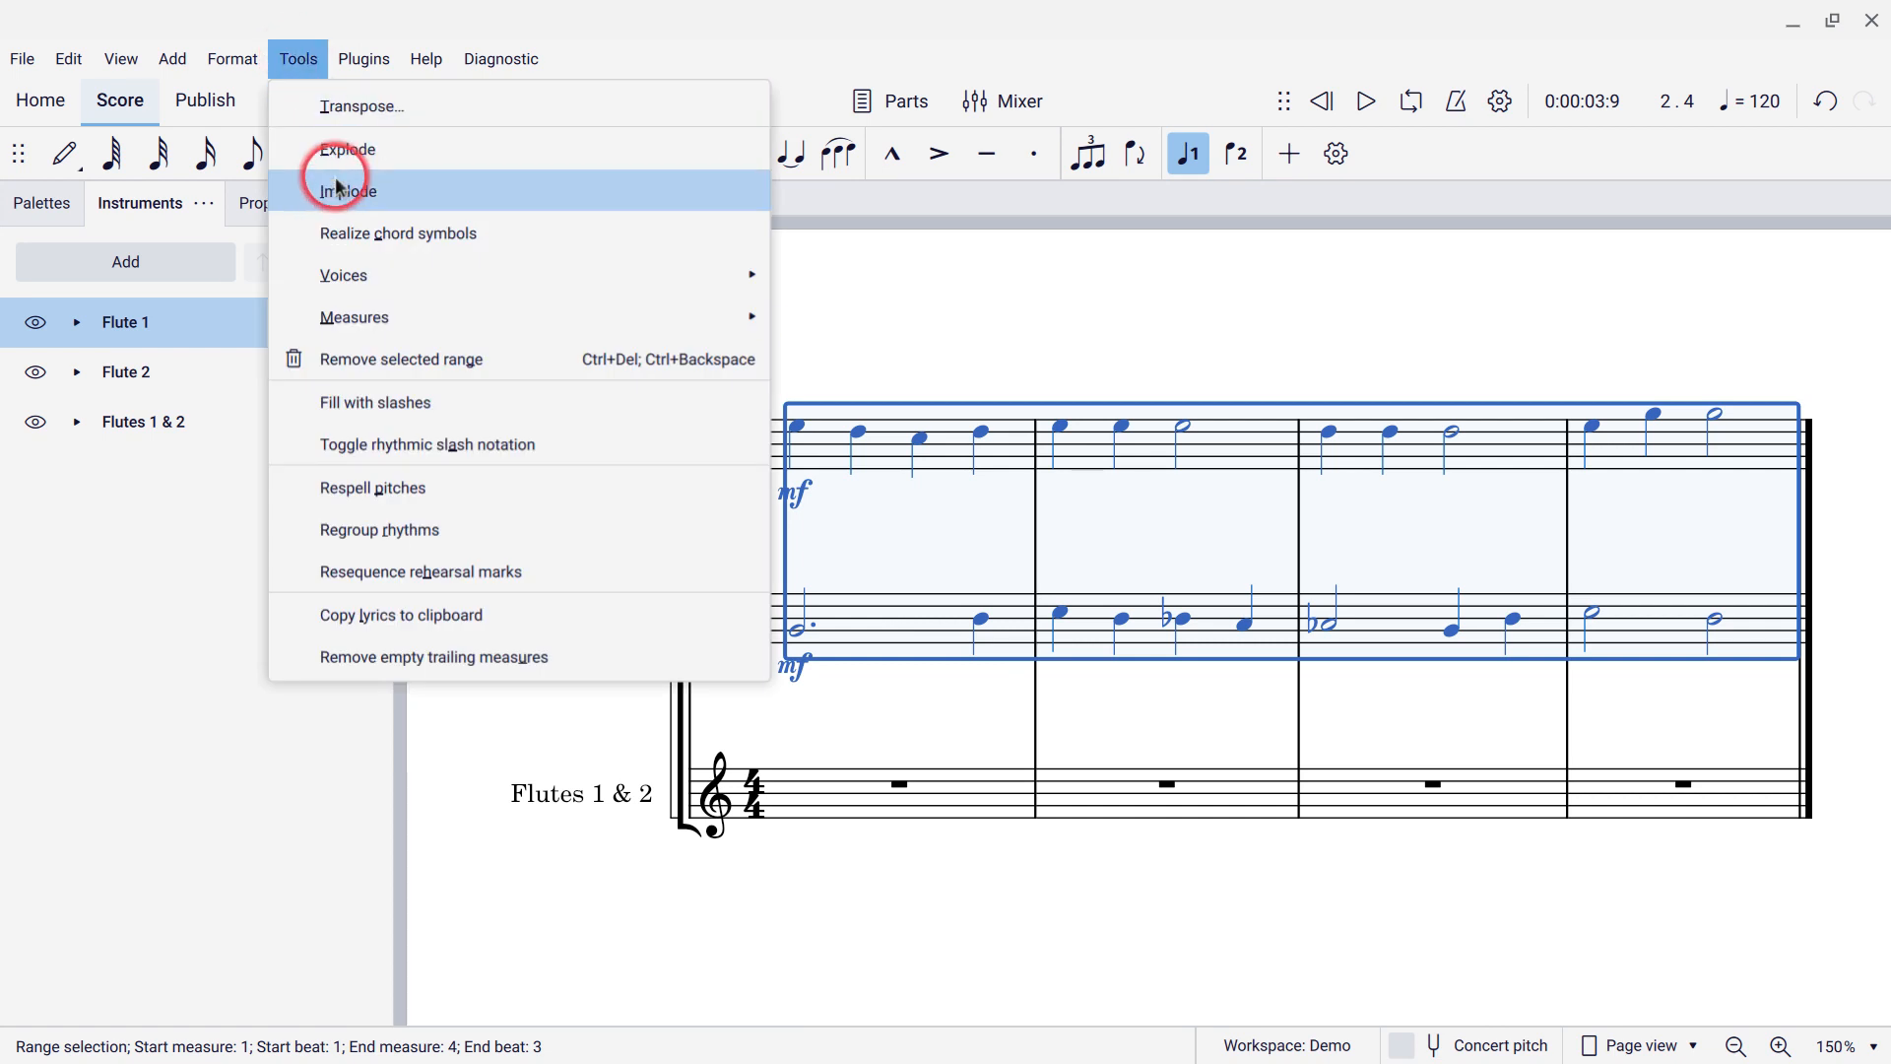
left_click(338, 187)
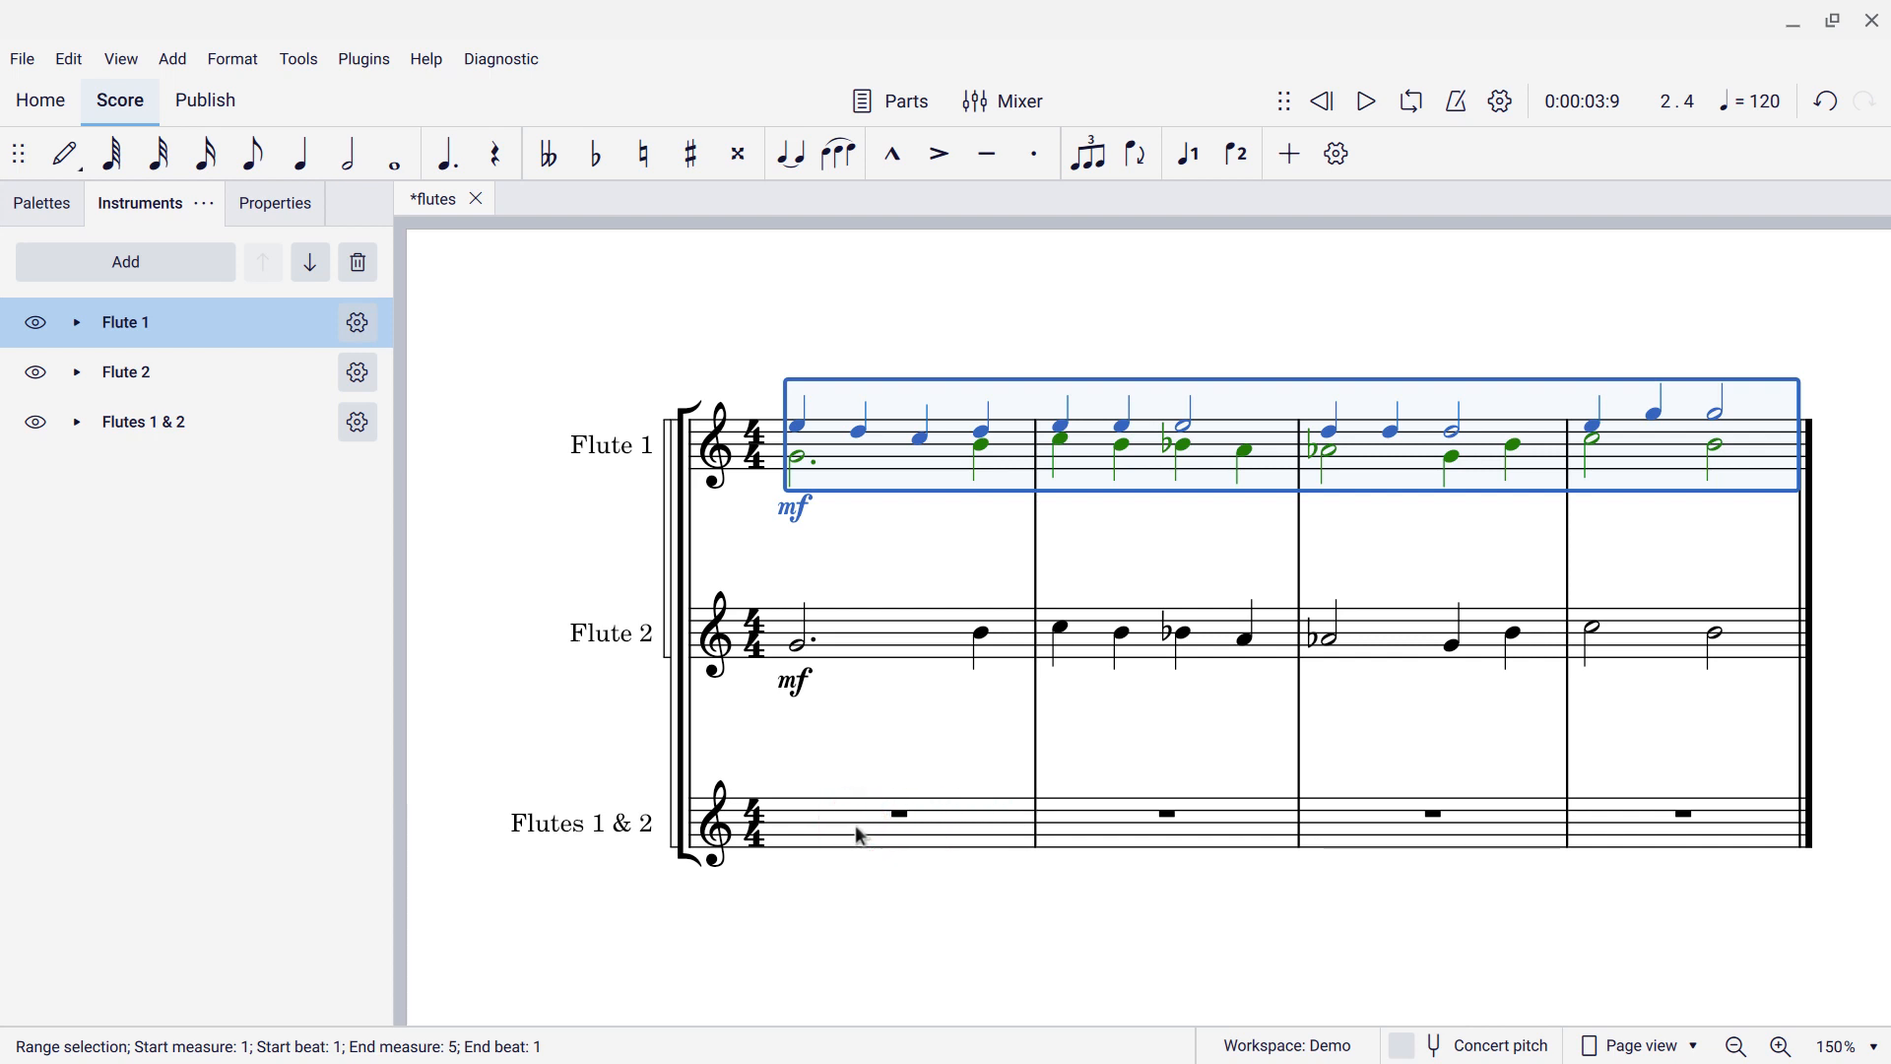
key("ctrl+z")
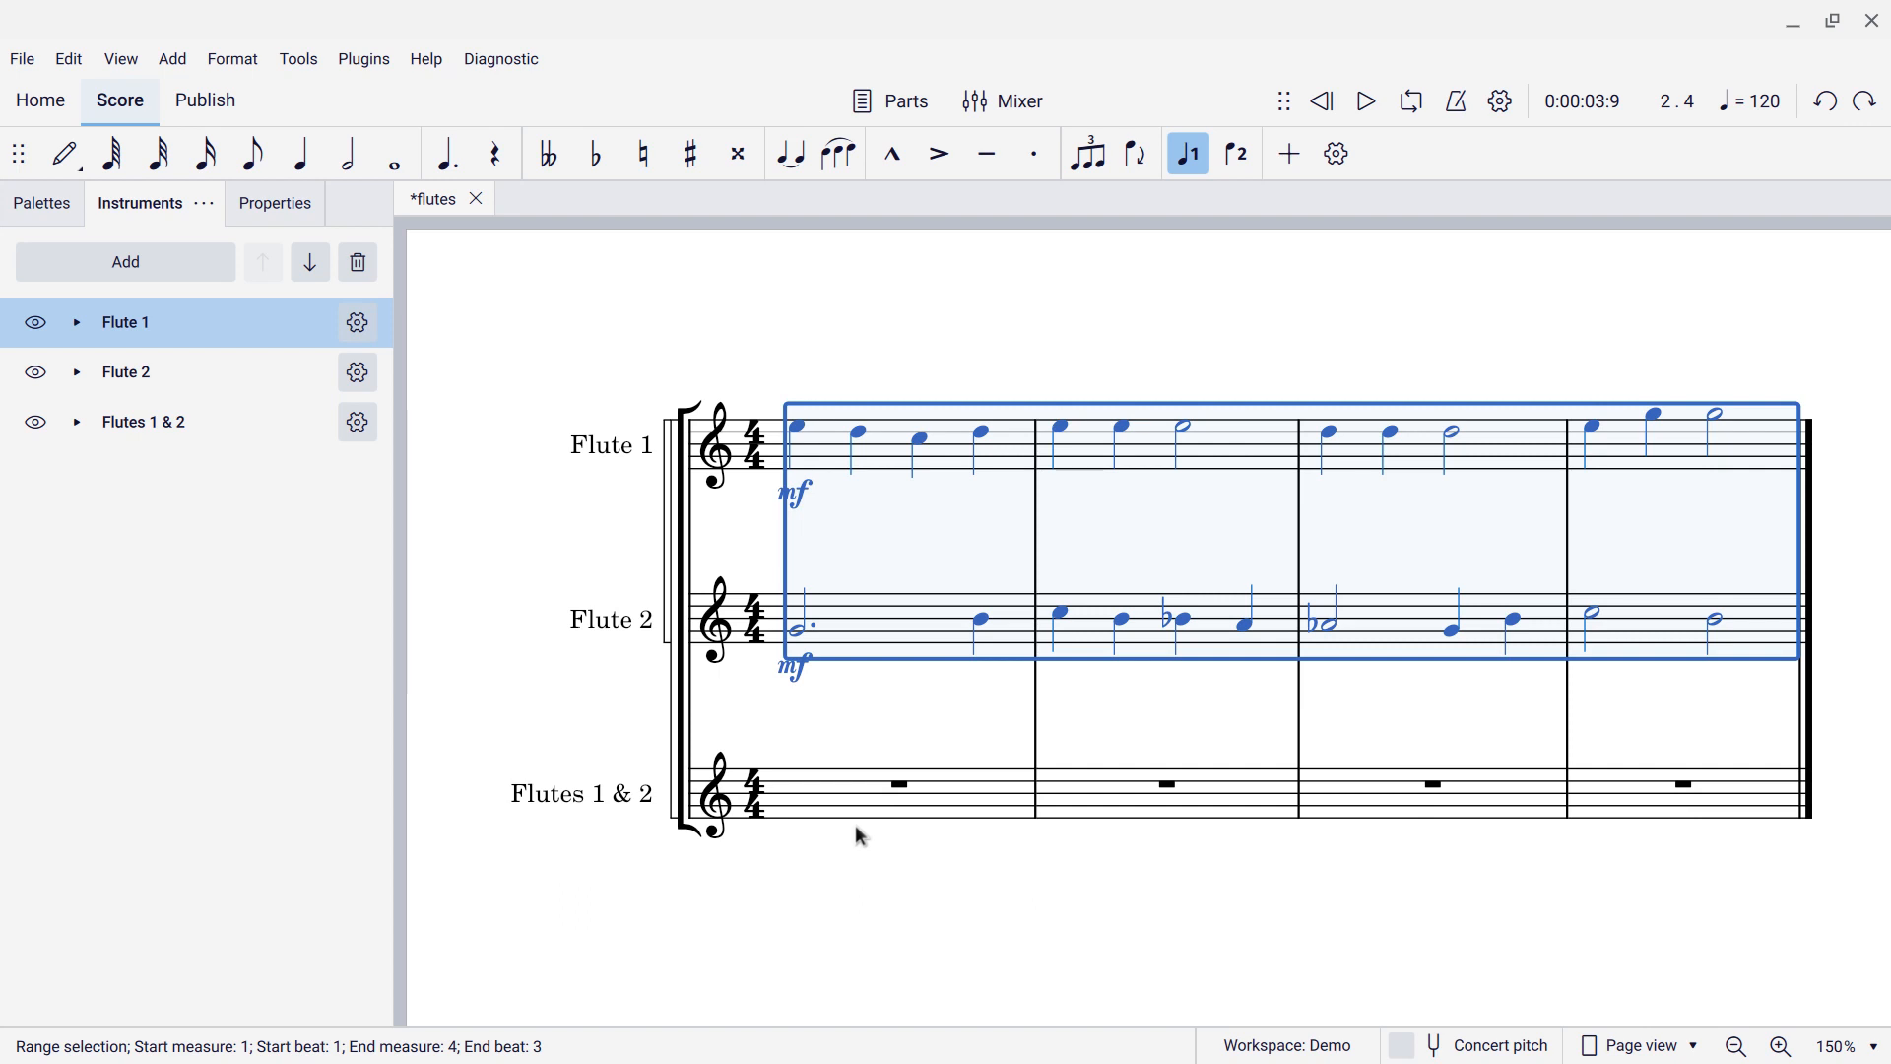
Merge both flute parts onto Flutes 1 & 2 starting at measure 1.
left_click(853, 823)
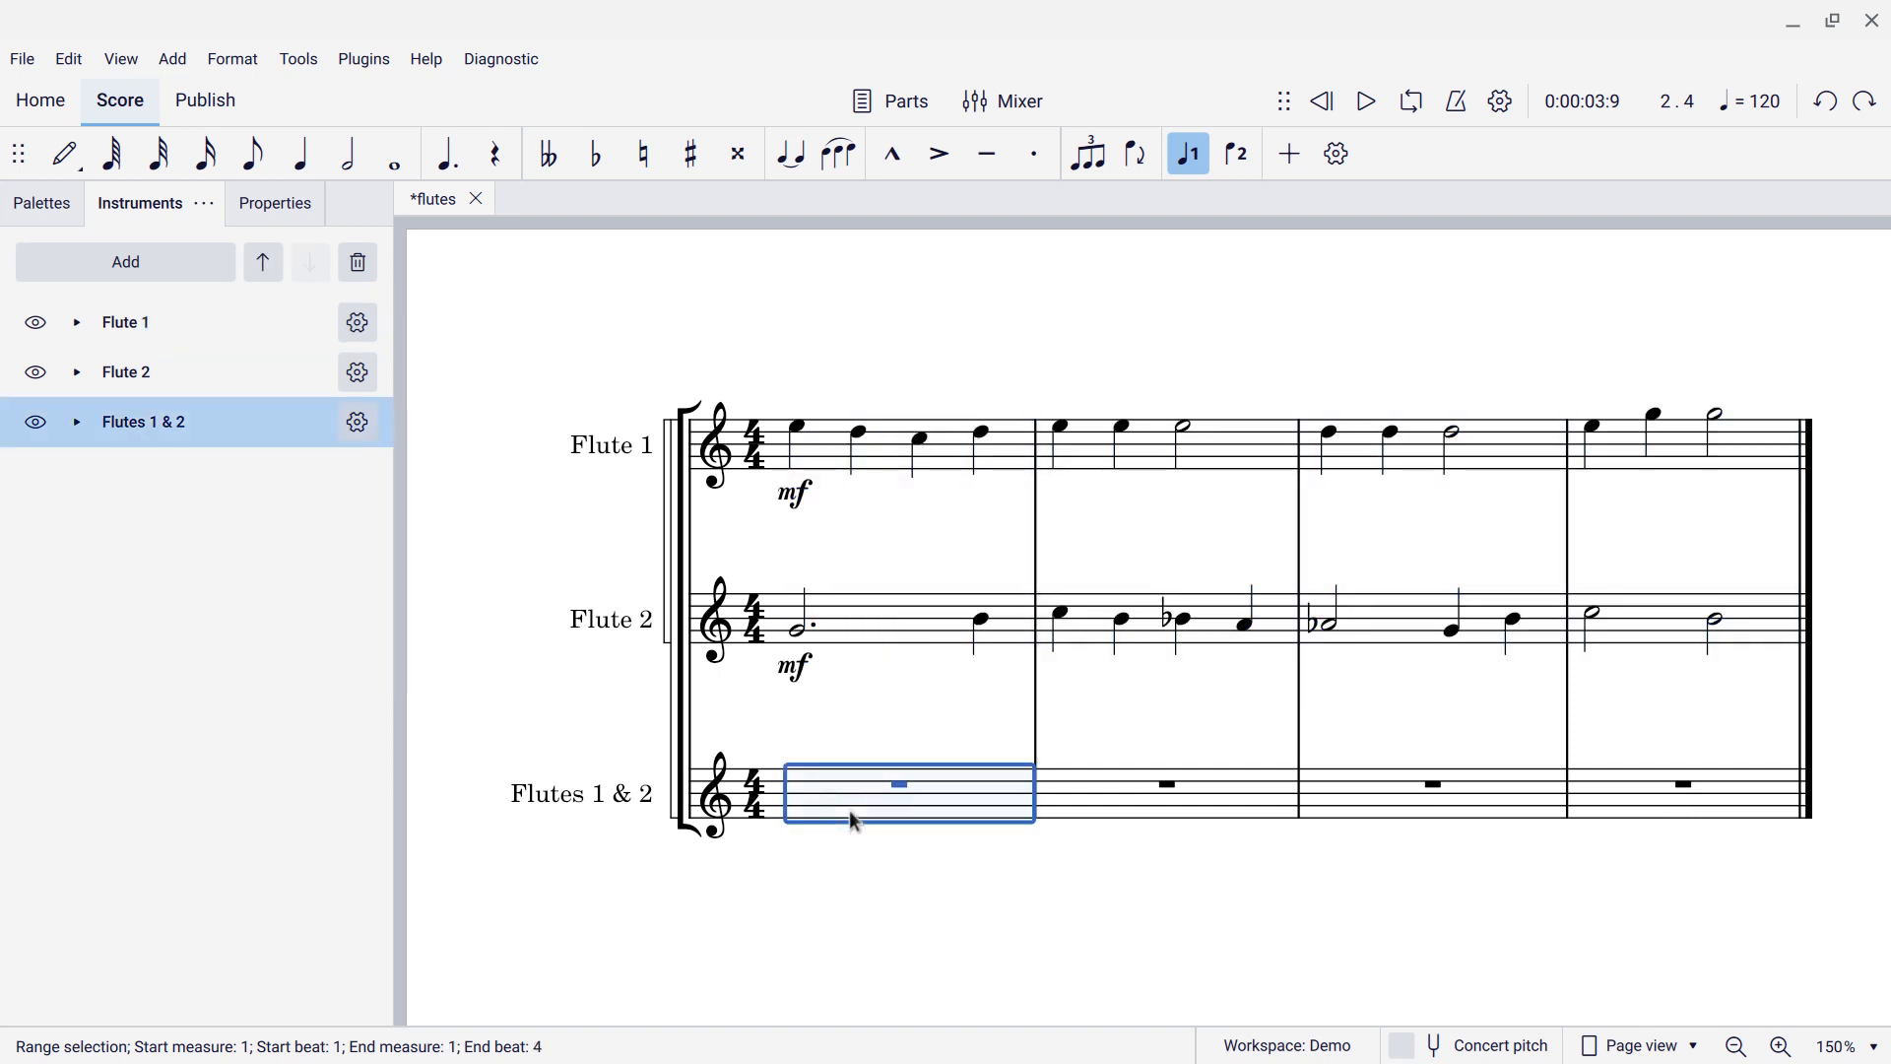
key("ctrl+v")
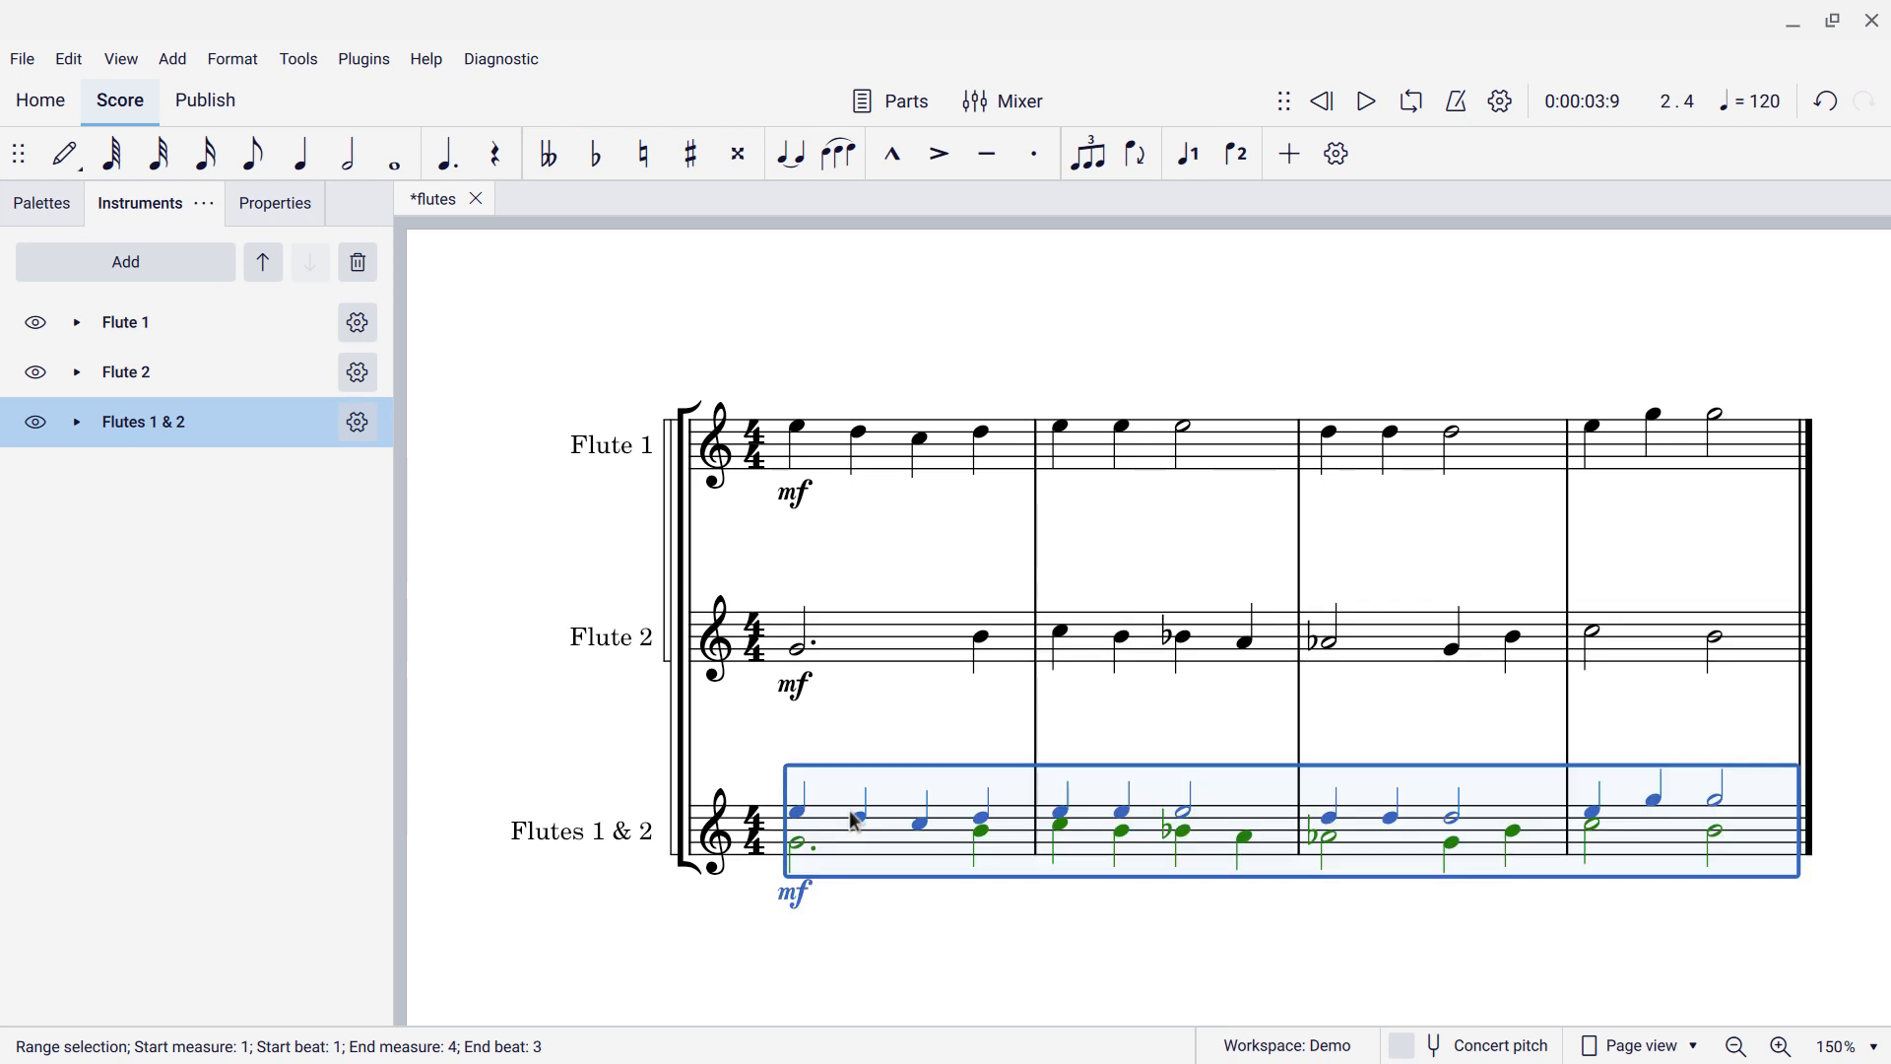
scroll(843, 837, "down", 2)
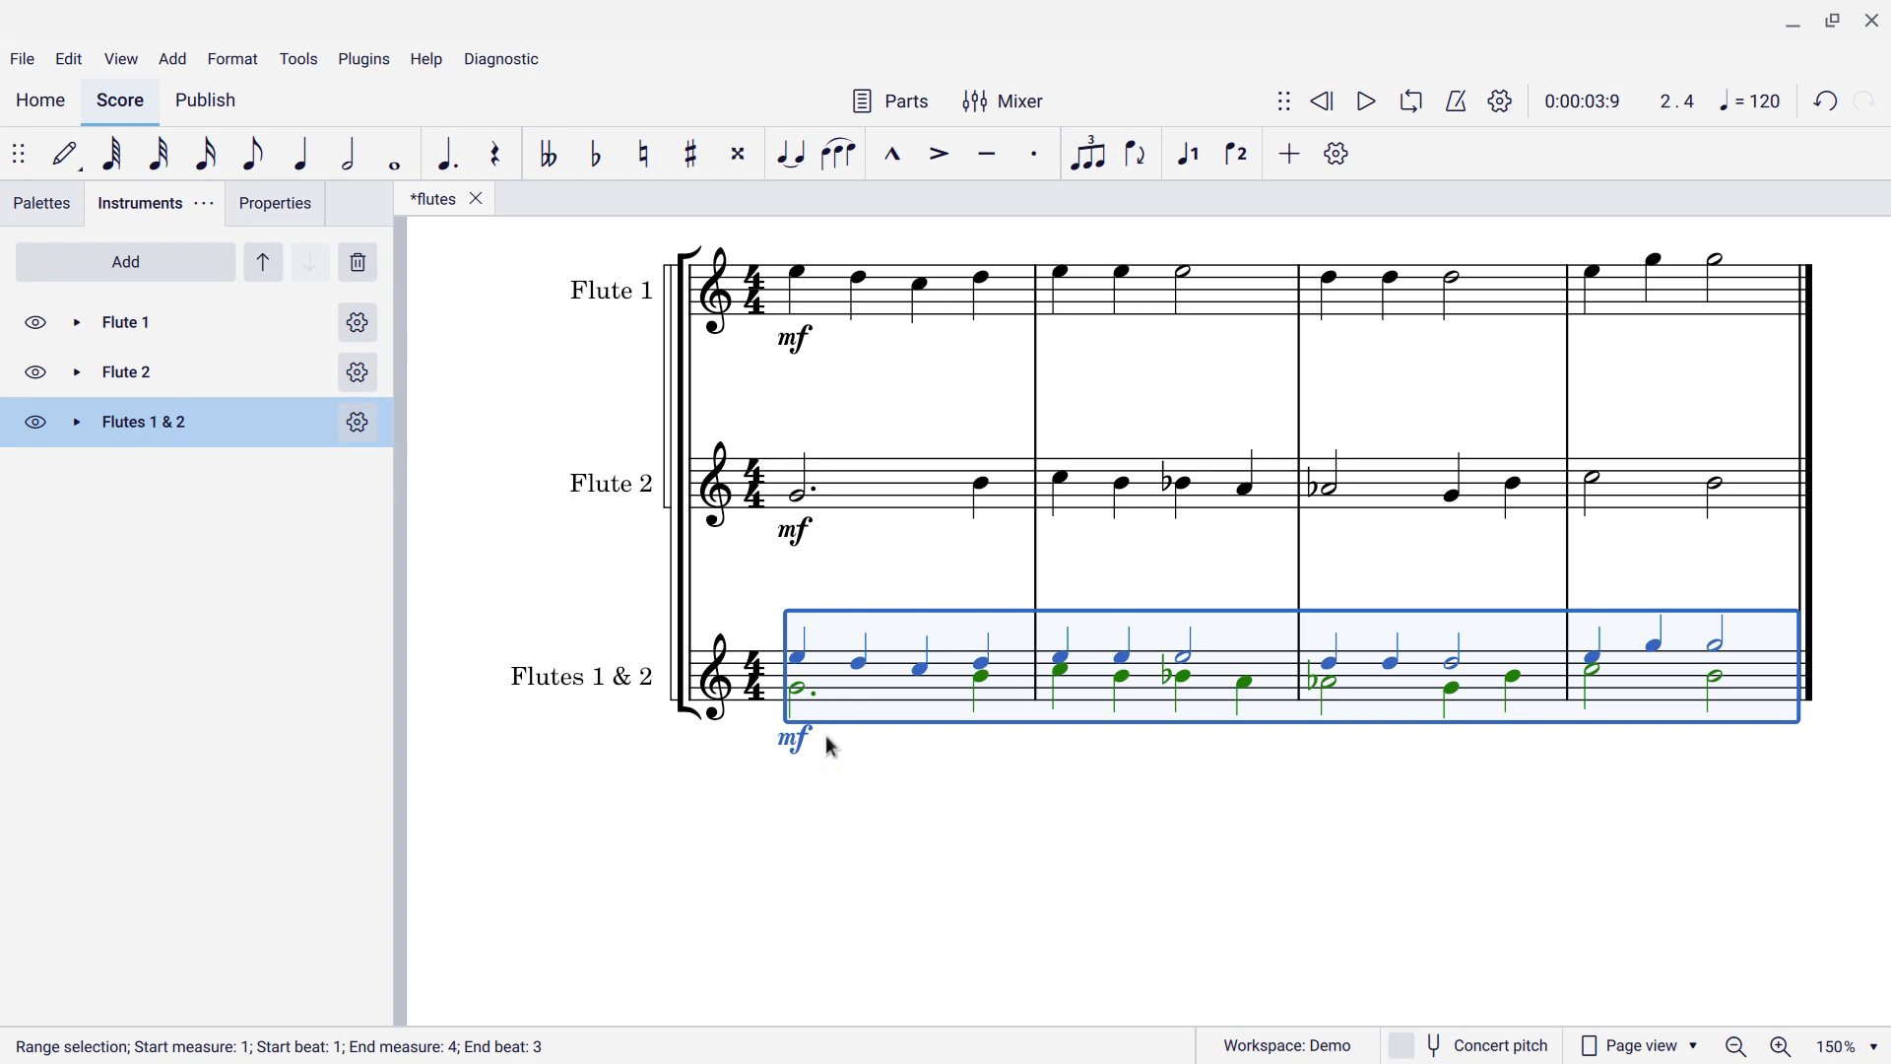
Play back from the D5 note, then range-select Flutes 1 & 2 measures 1–4.
left_click(985, 674)
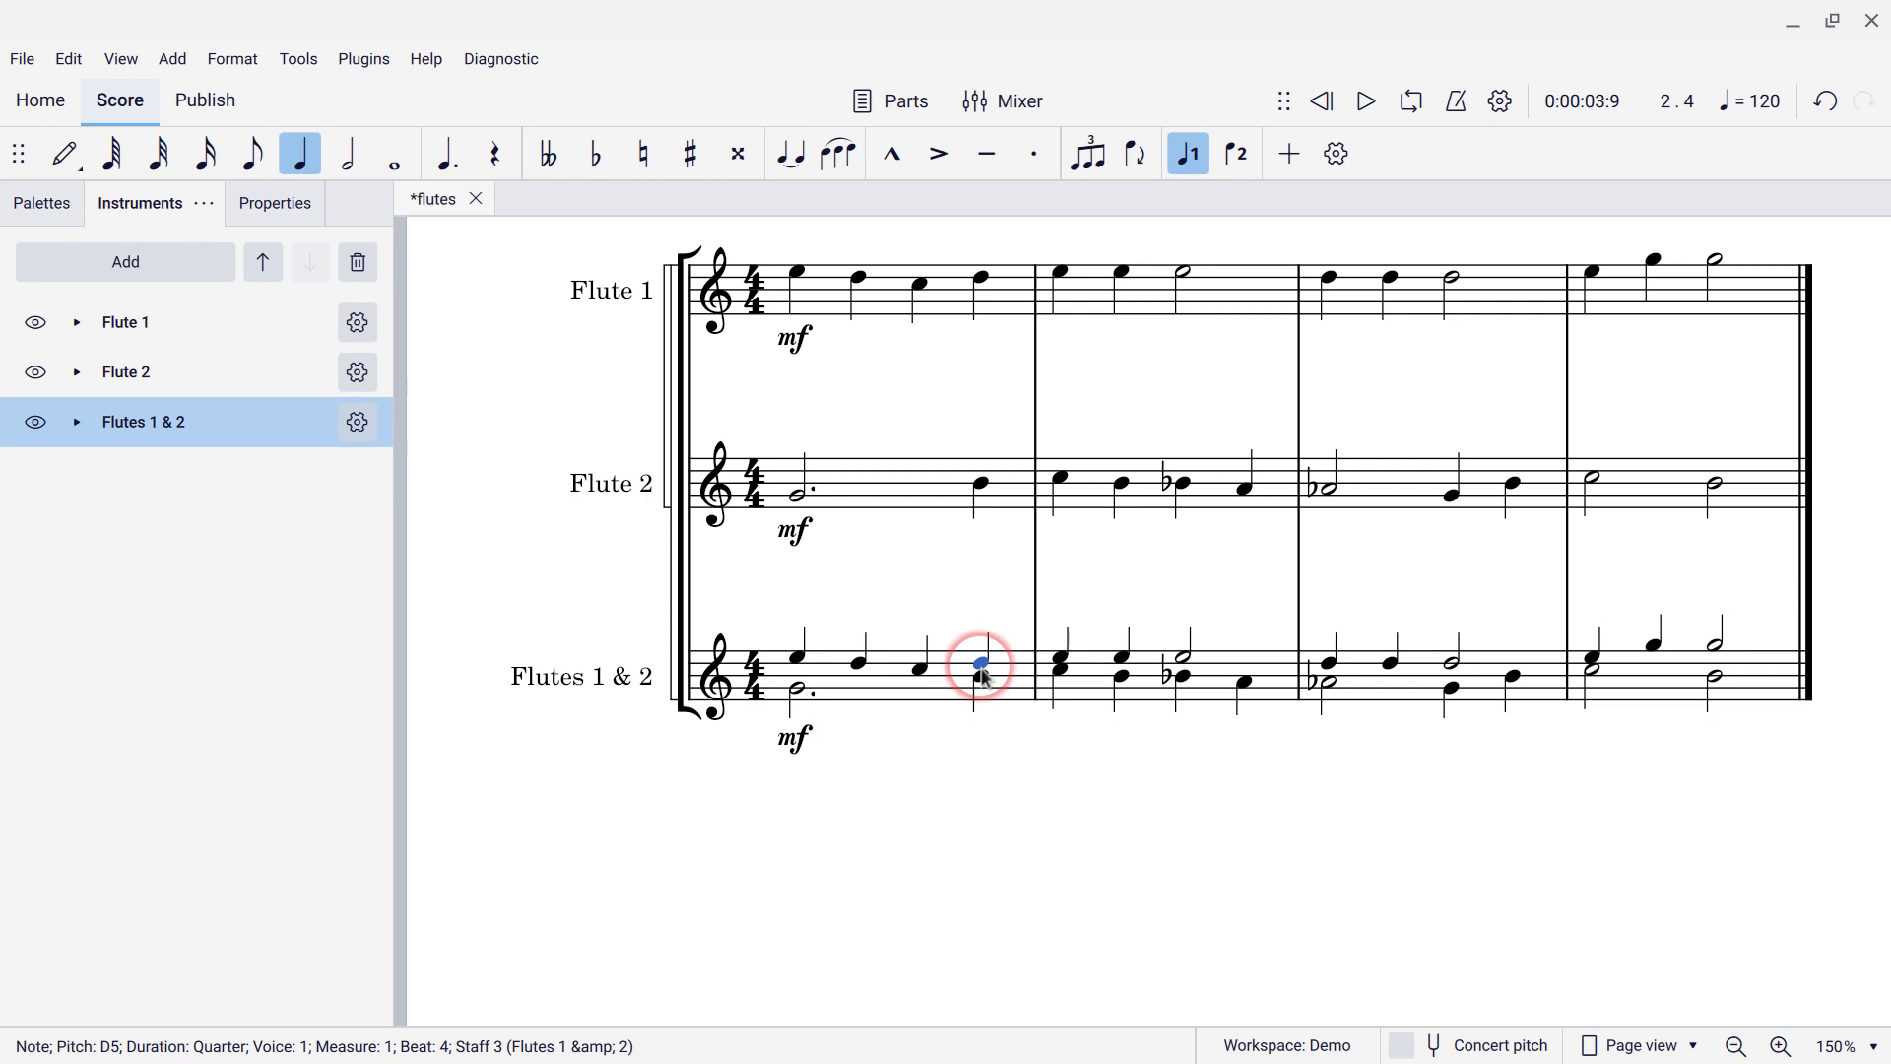
key("space")
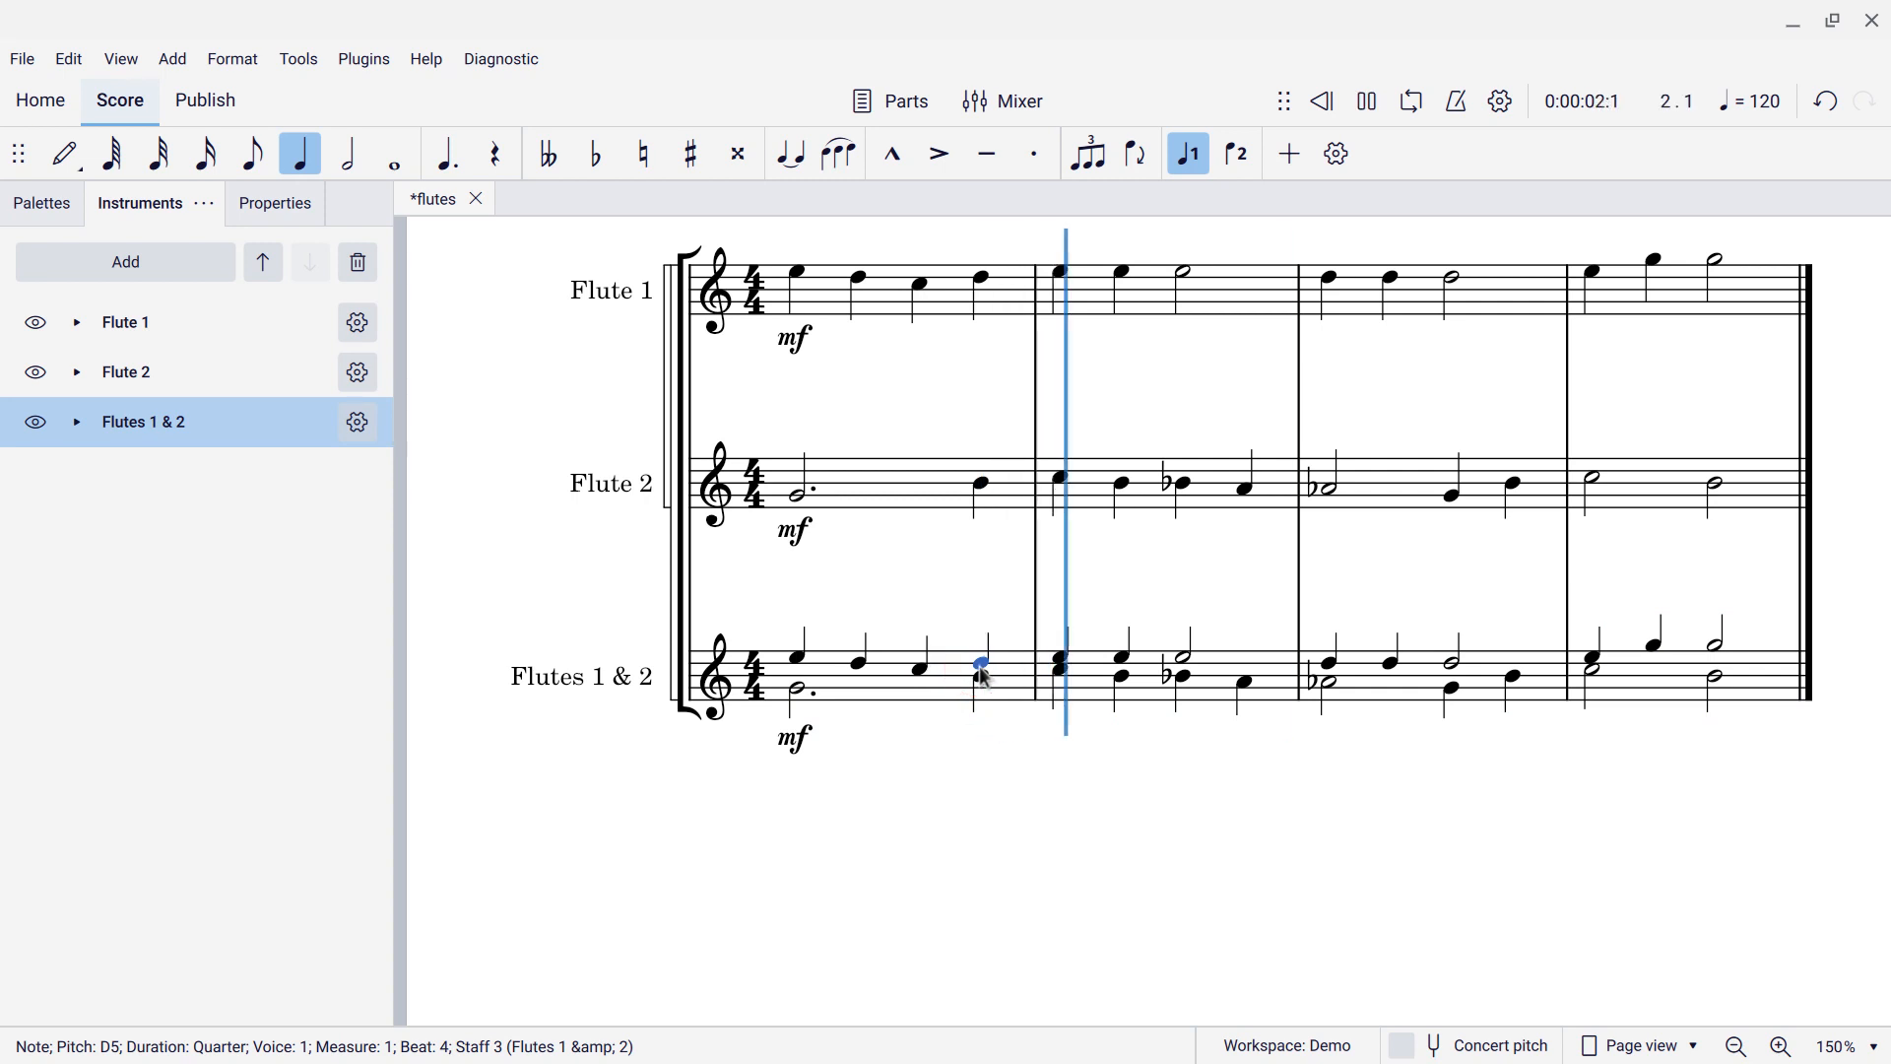
key("space")
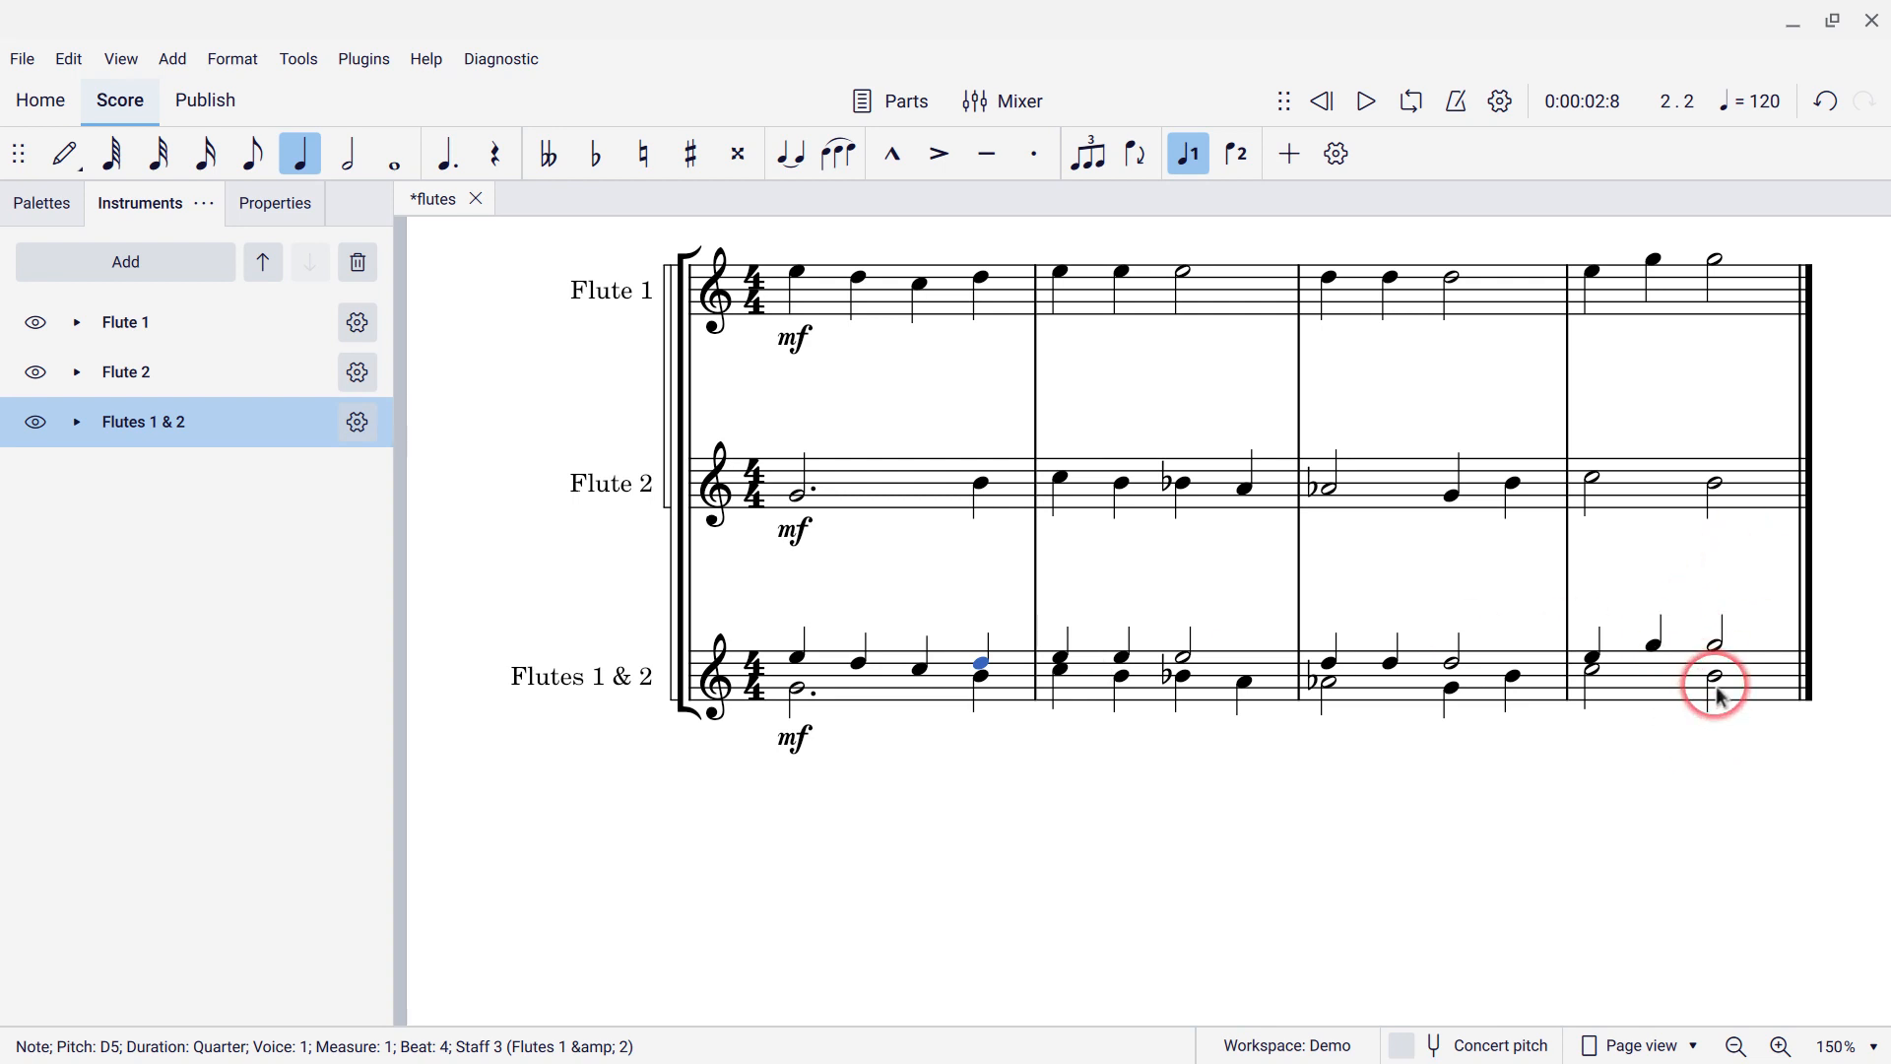
left_click(840, 687)
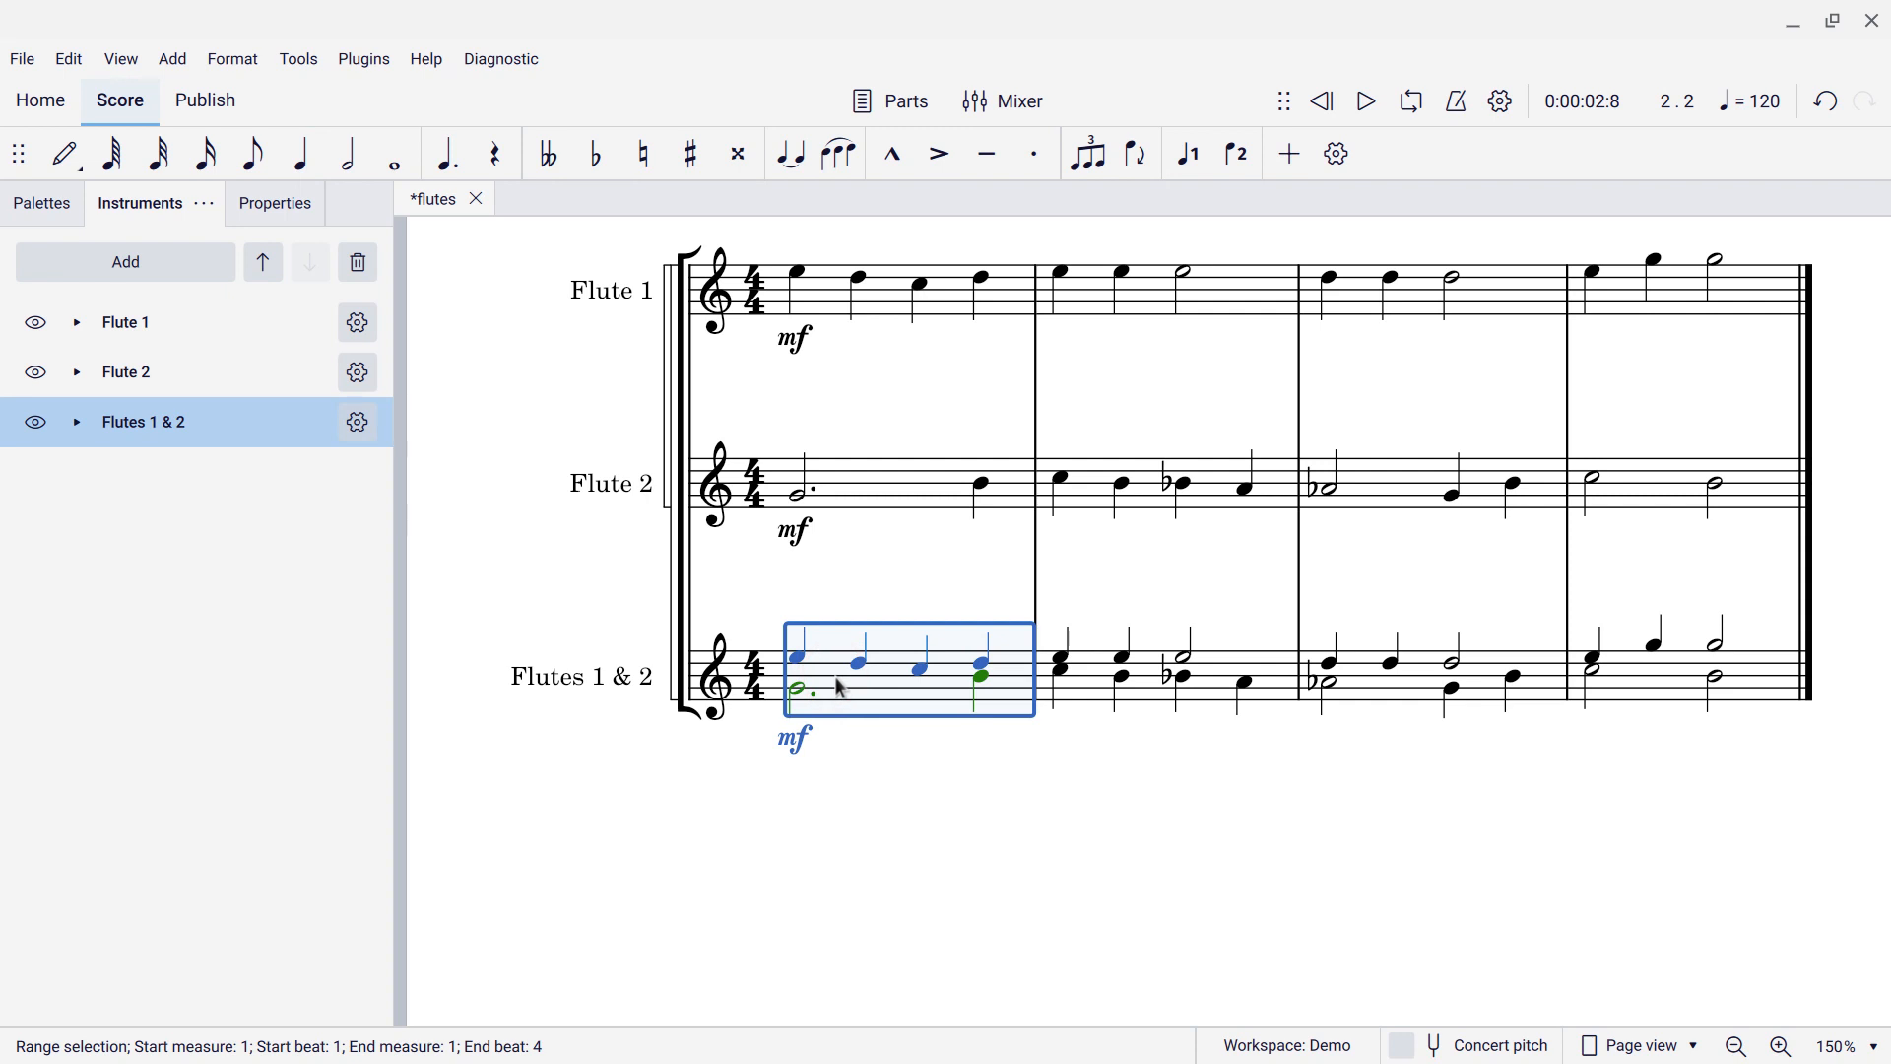
key("ctrl+shift+End")
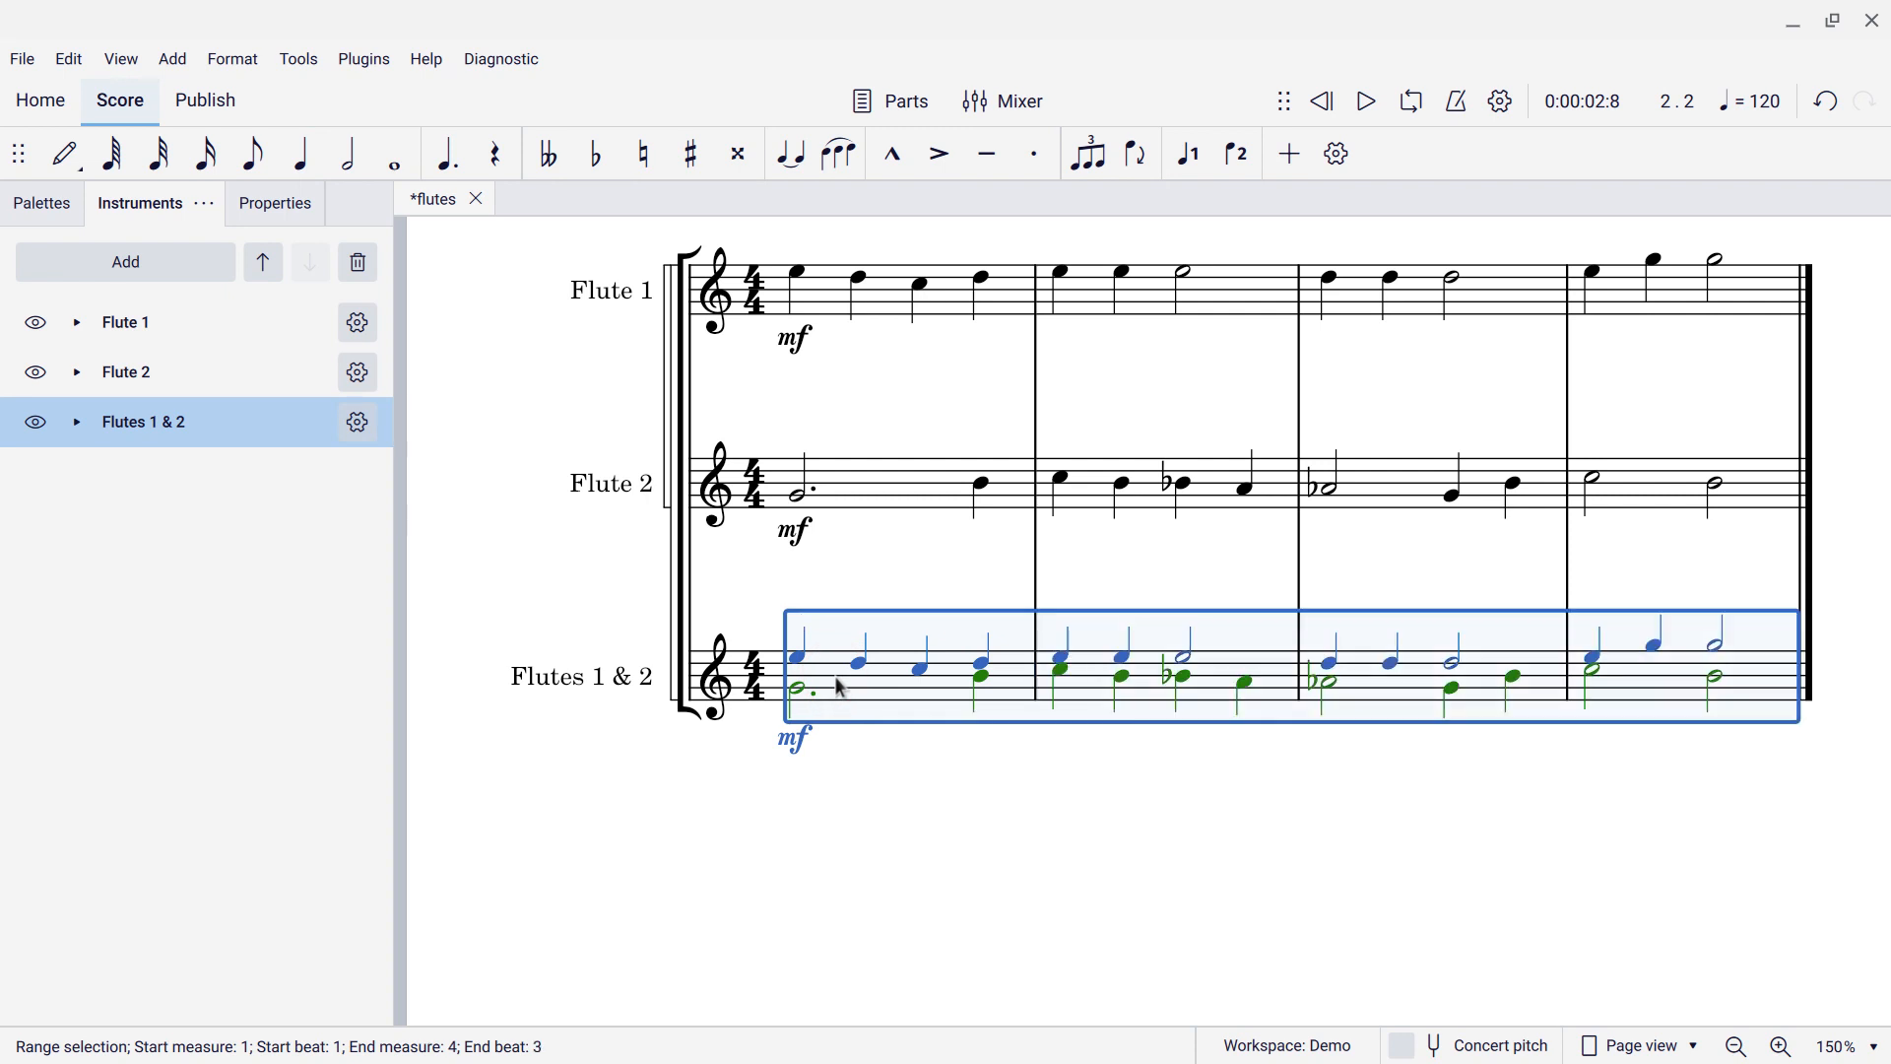
Apply Tools > Implode to the Flutes 1 & 2 range, then deselect.
left_click(299, 59)
left_click(344, 192)
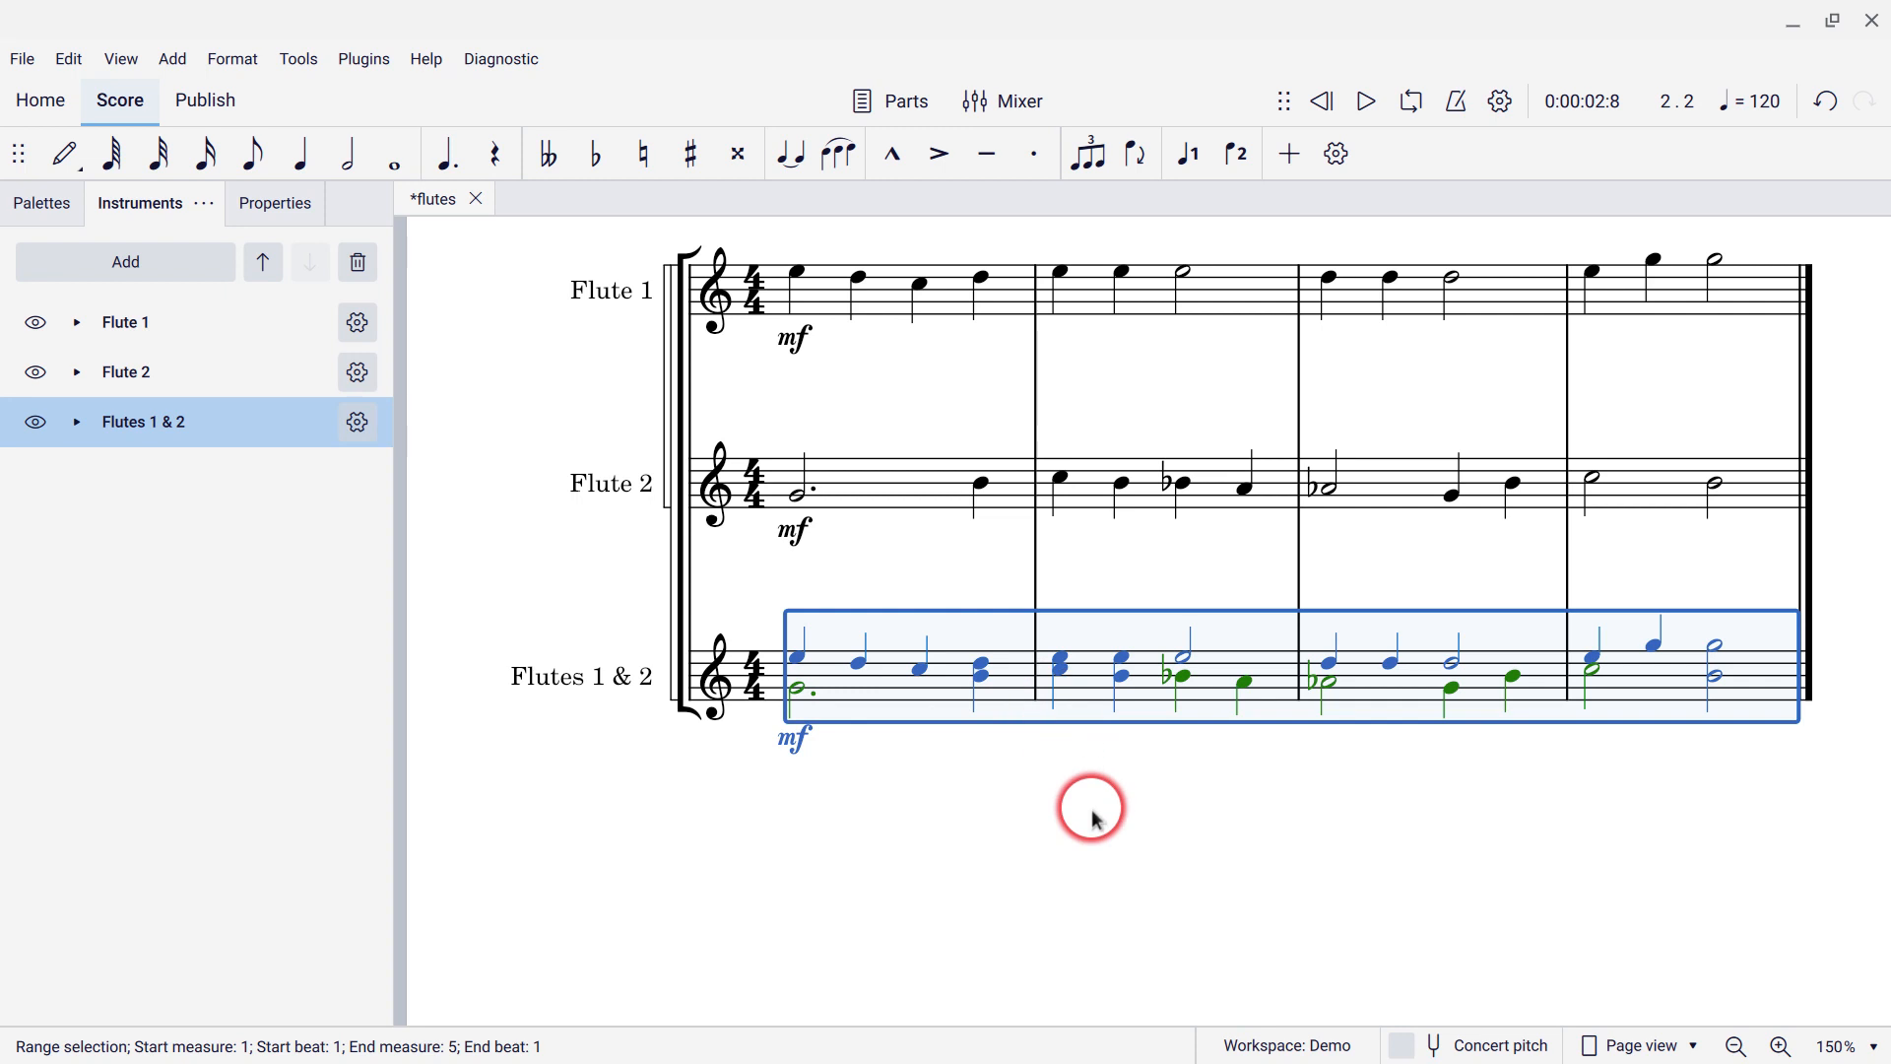
left_click(1095, 844)
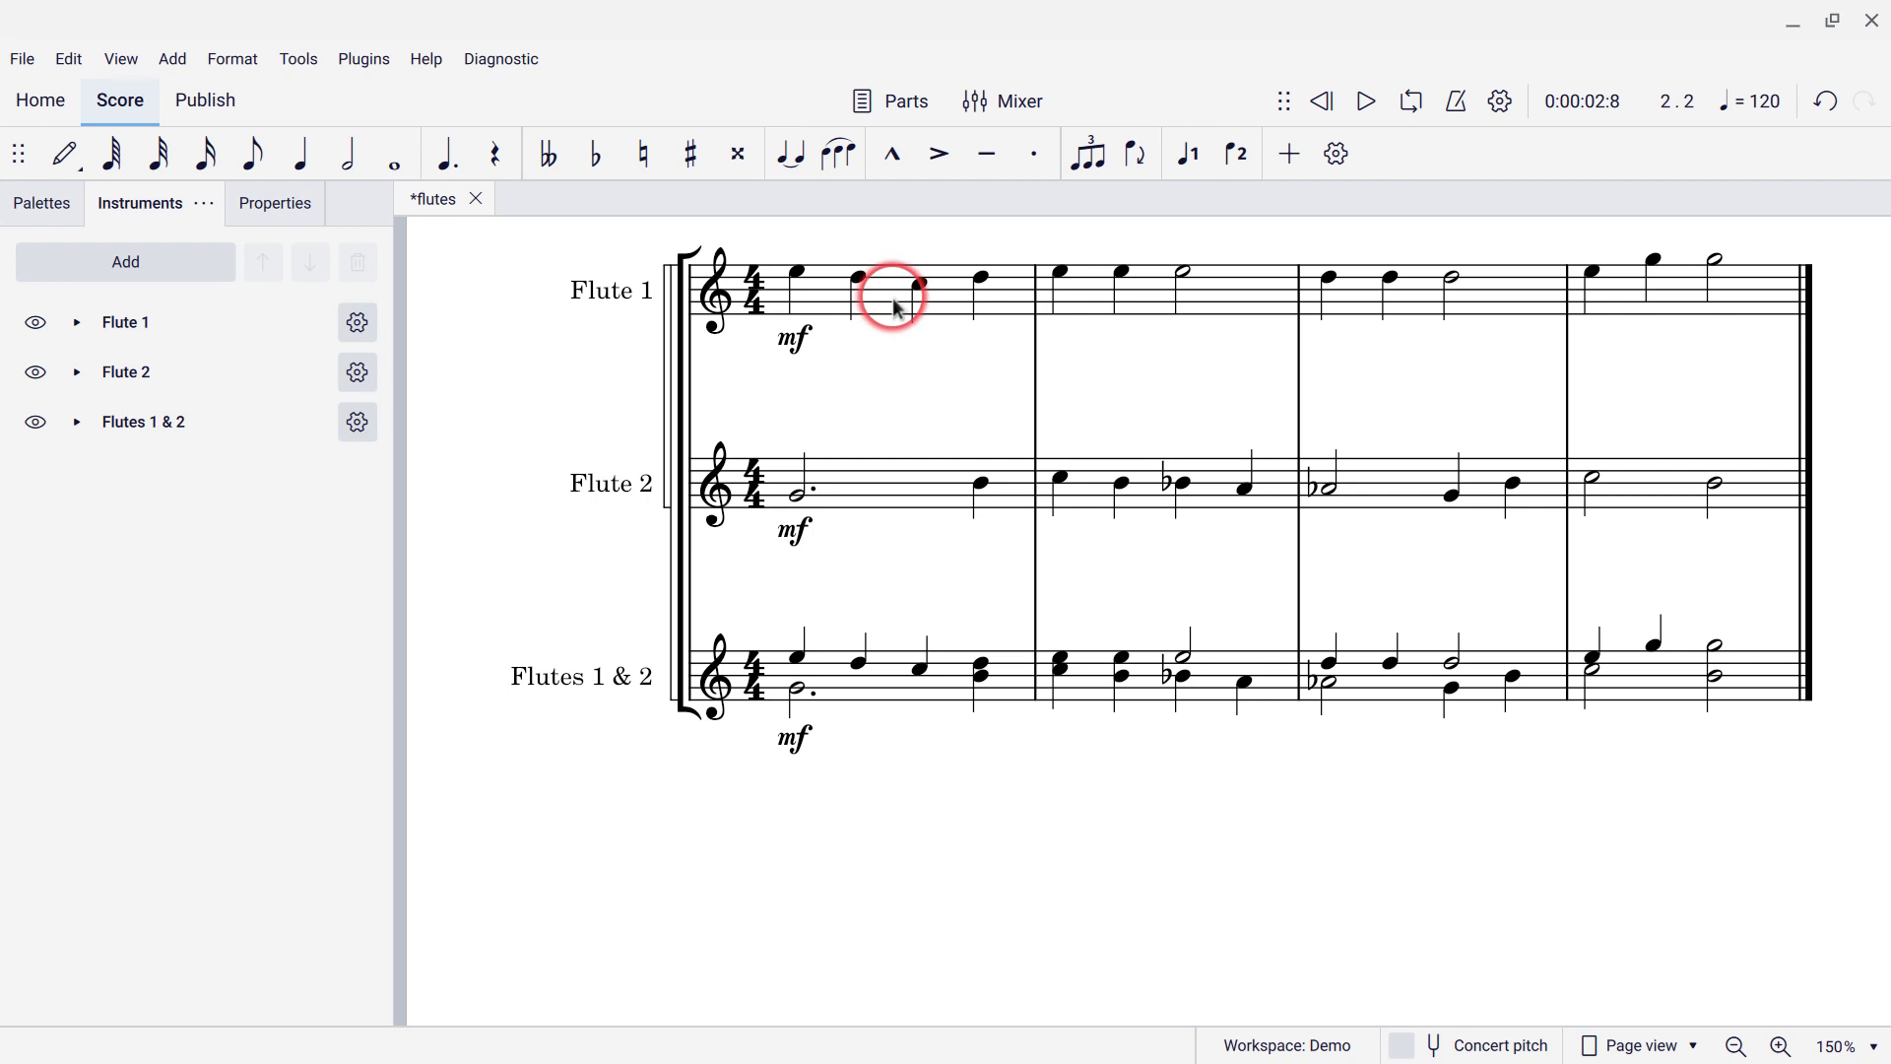
Hide the Flute 1 and Flute 2 staves using their eye icons.
left_click(36, 324)
left_click(36, 374)
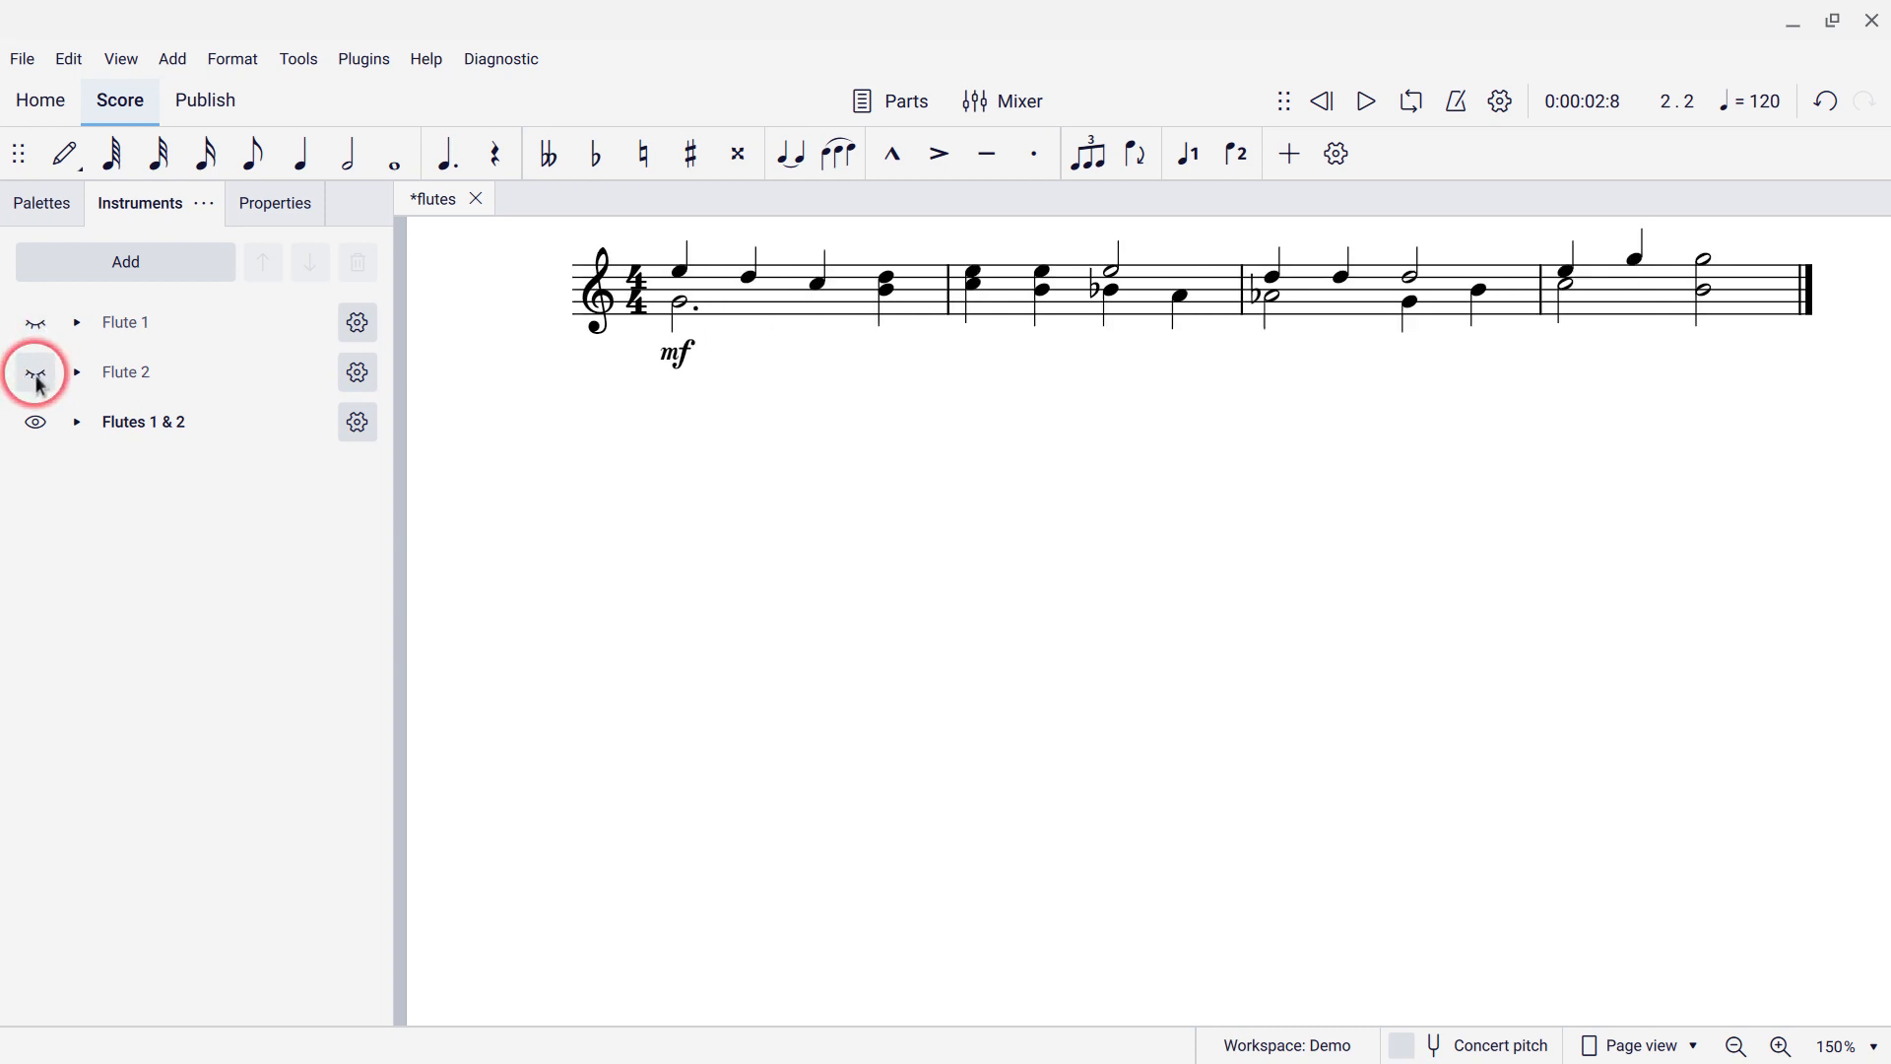
left_click(404, 481)
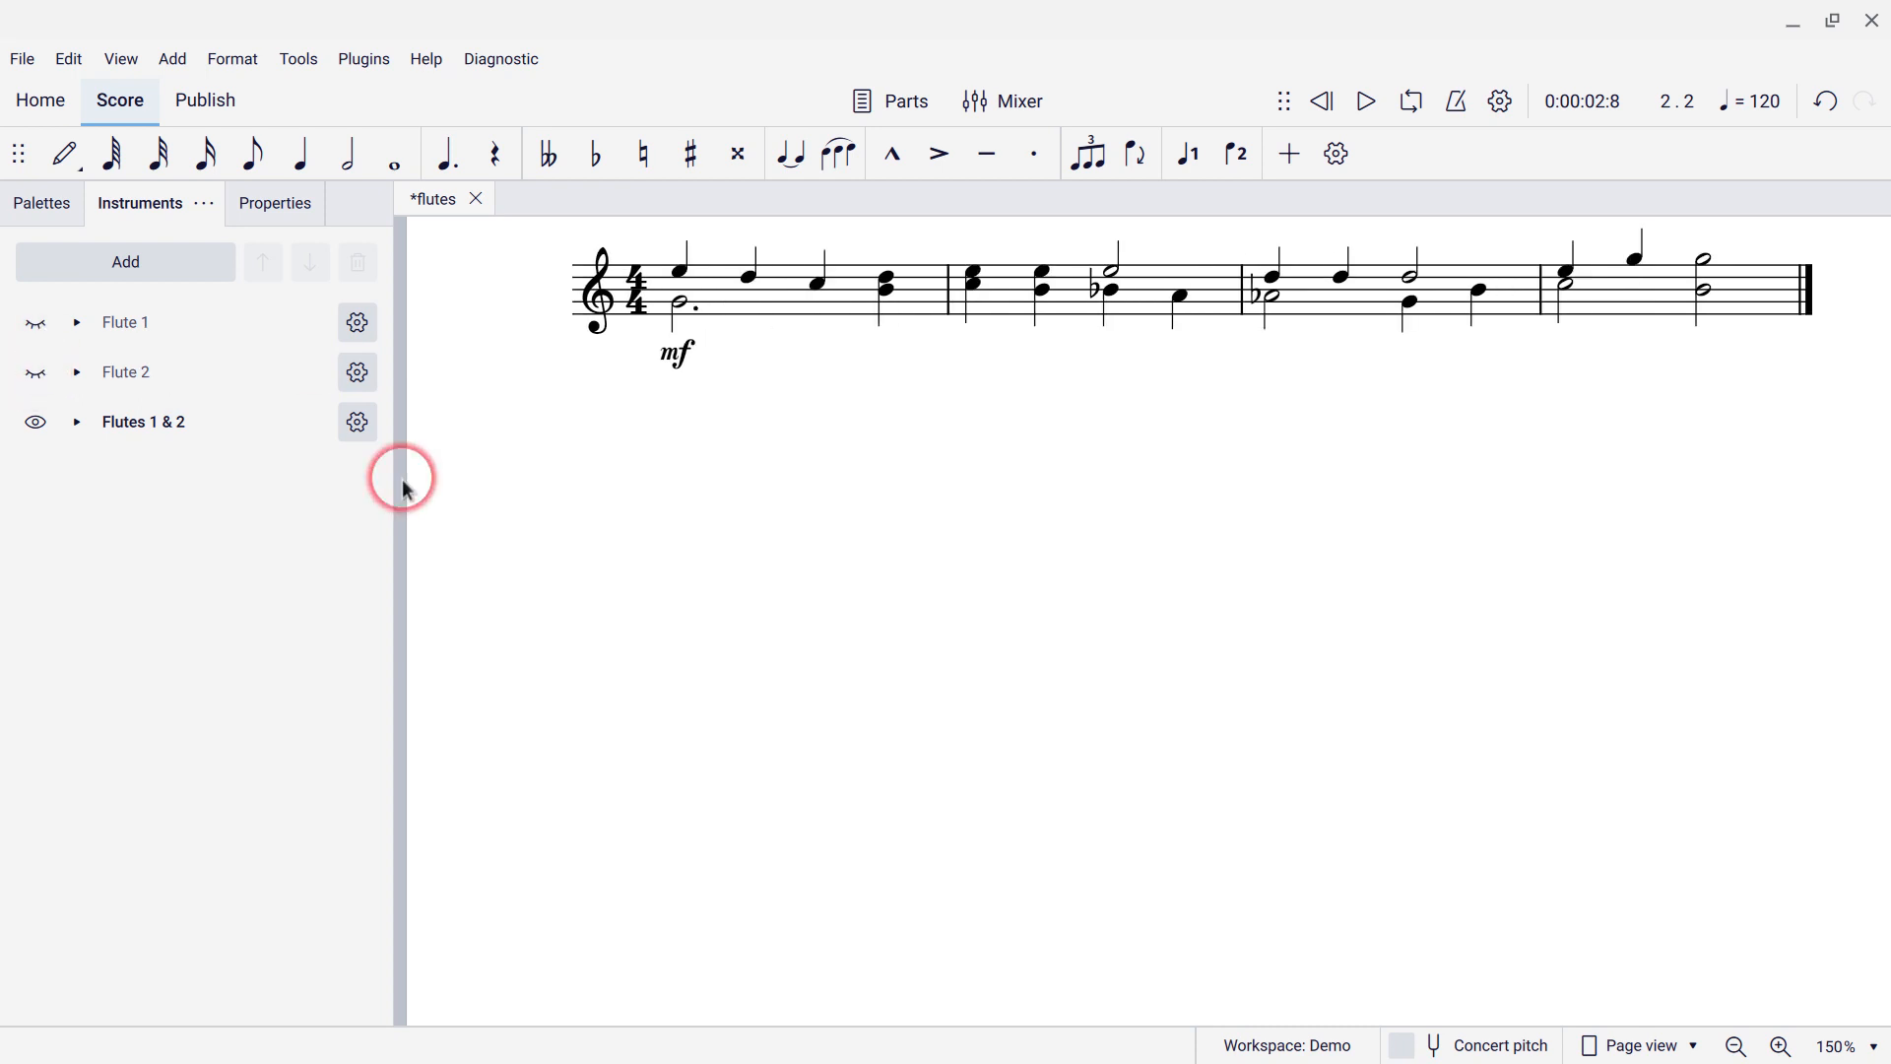
Open all flute parts in their own tabs from the Parts dialog.
left_click(923, 117)
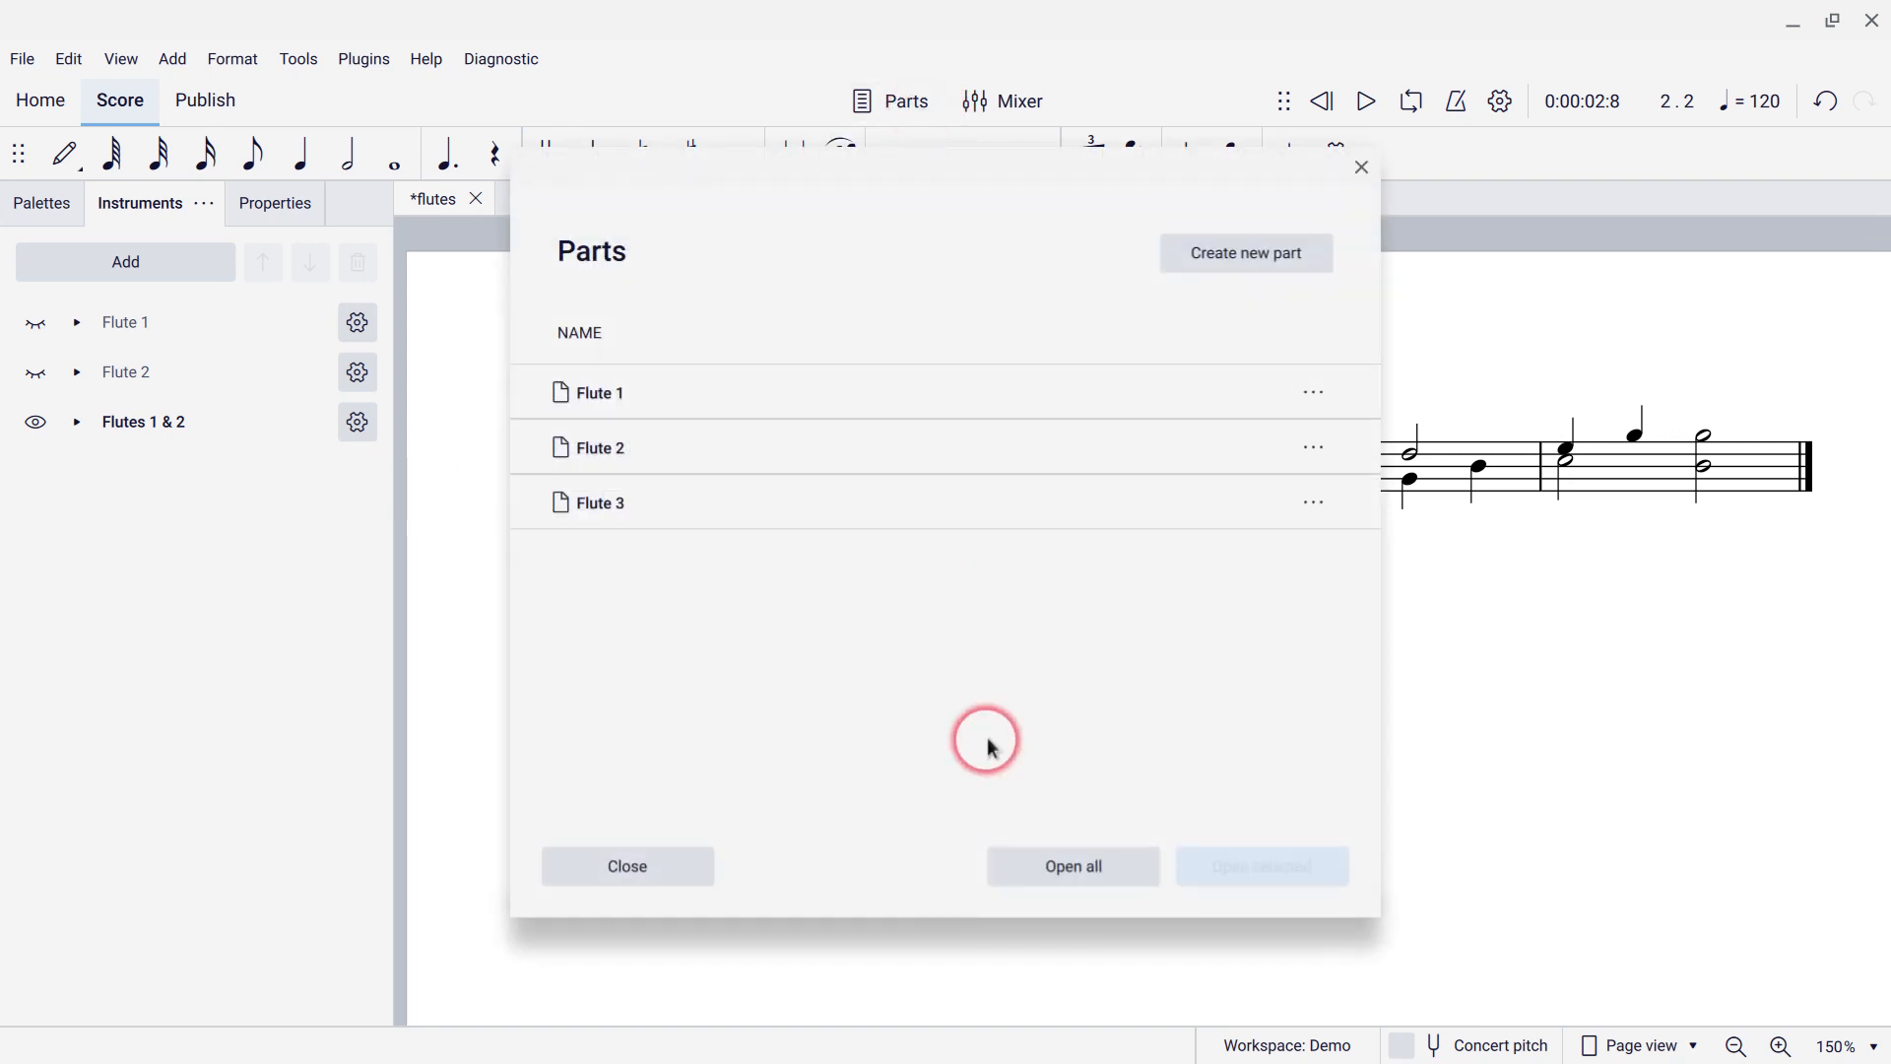
left_click(1037, 863)
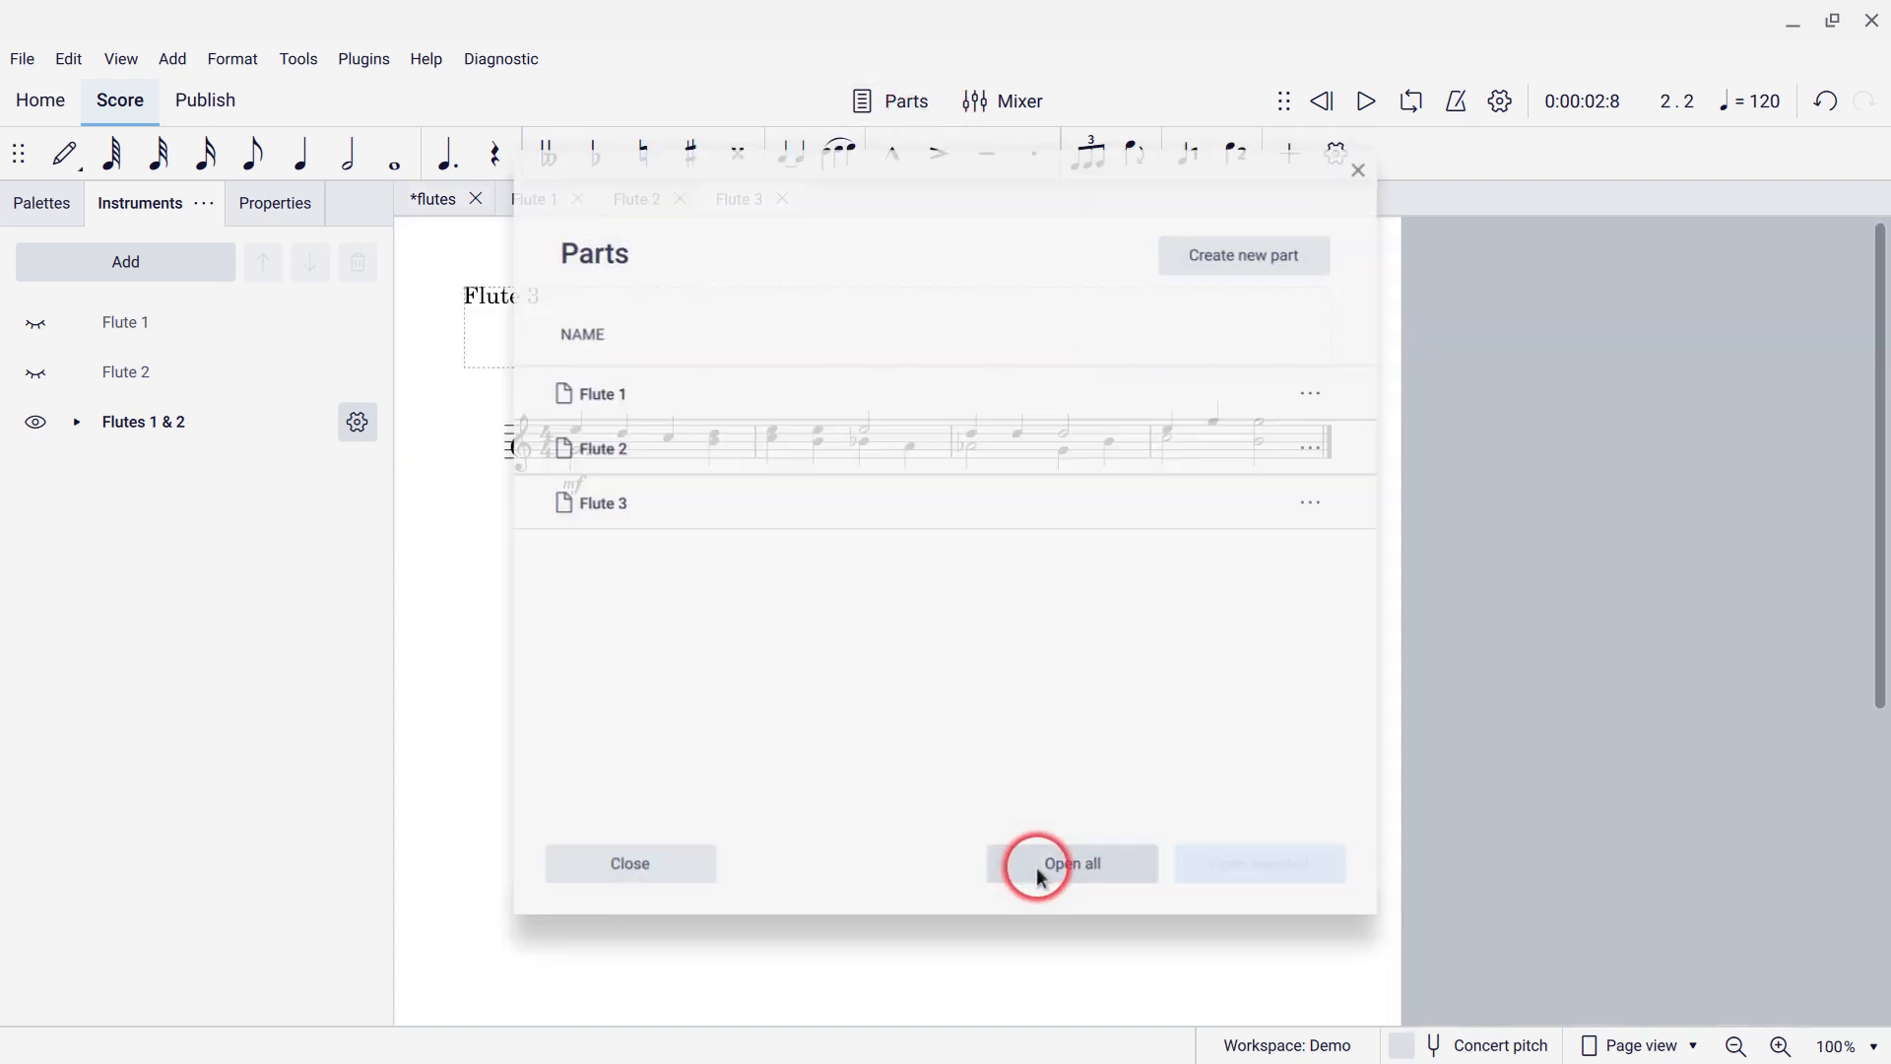
left_click(580, 198)
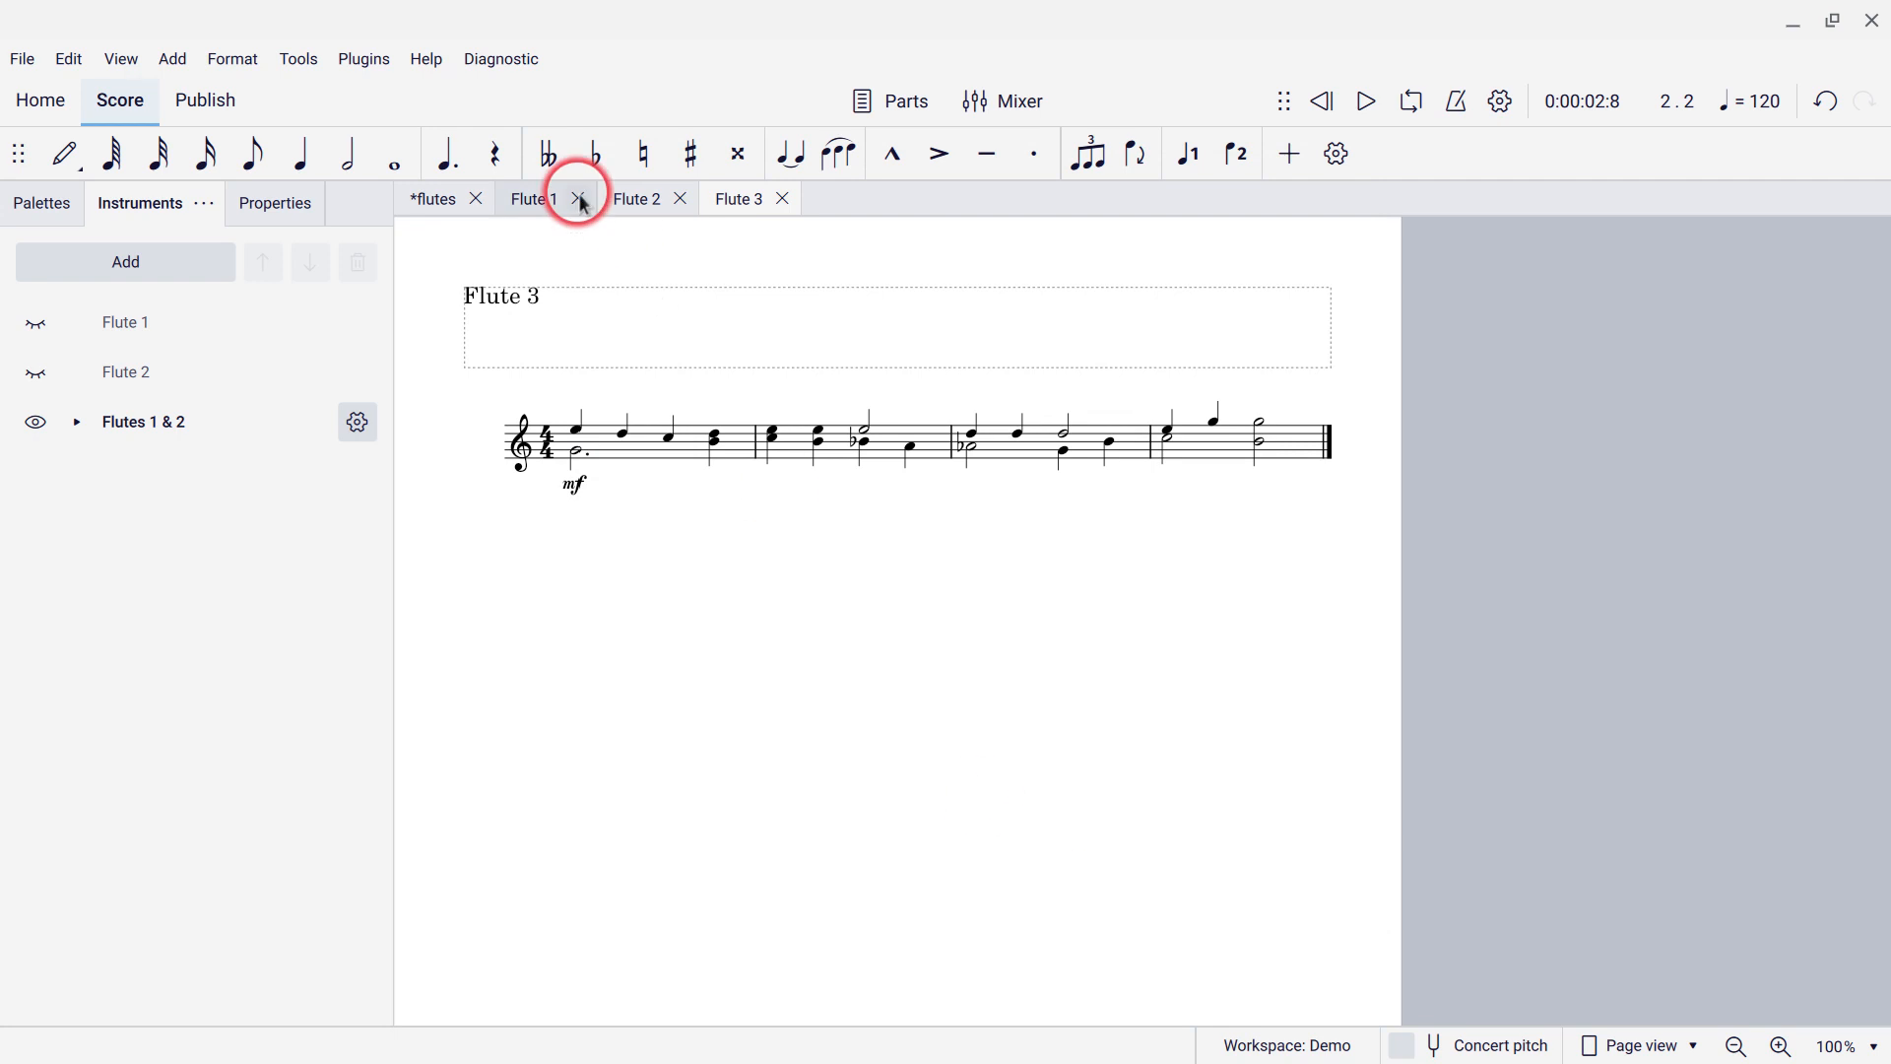
Flip through the Flute 1 and Flute 2 part tabs twice, returning to the main flutes score.
left_click(528, 200)
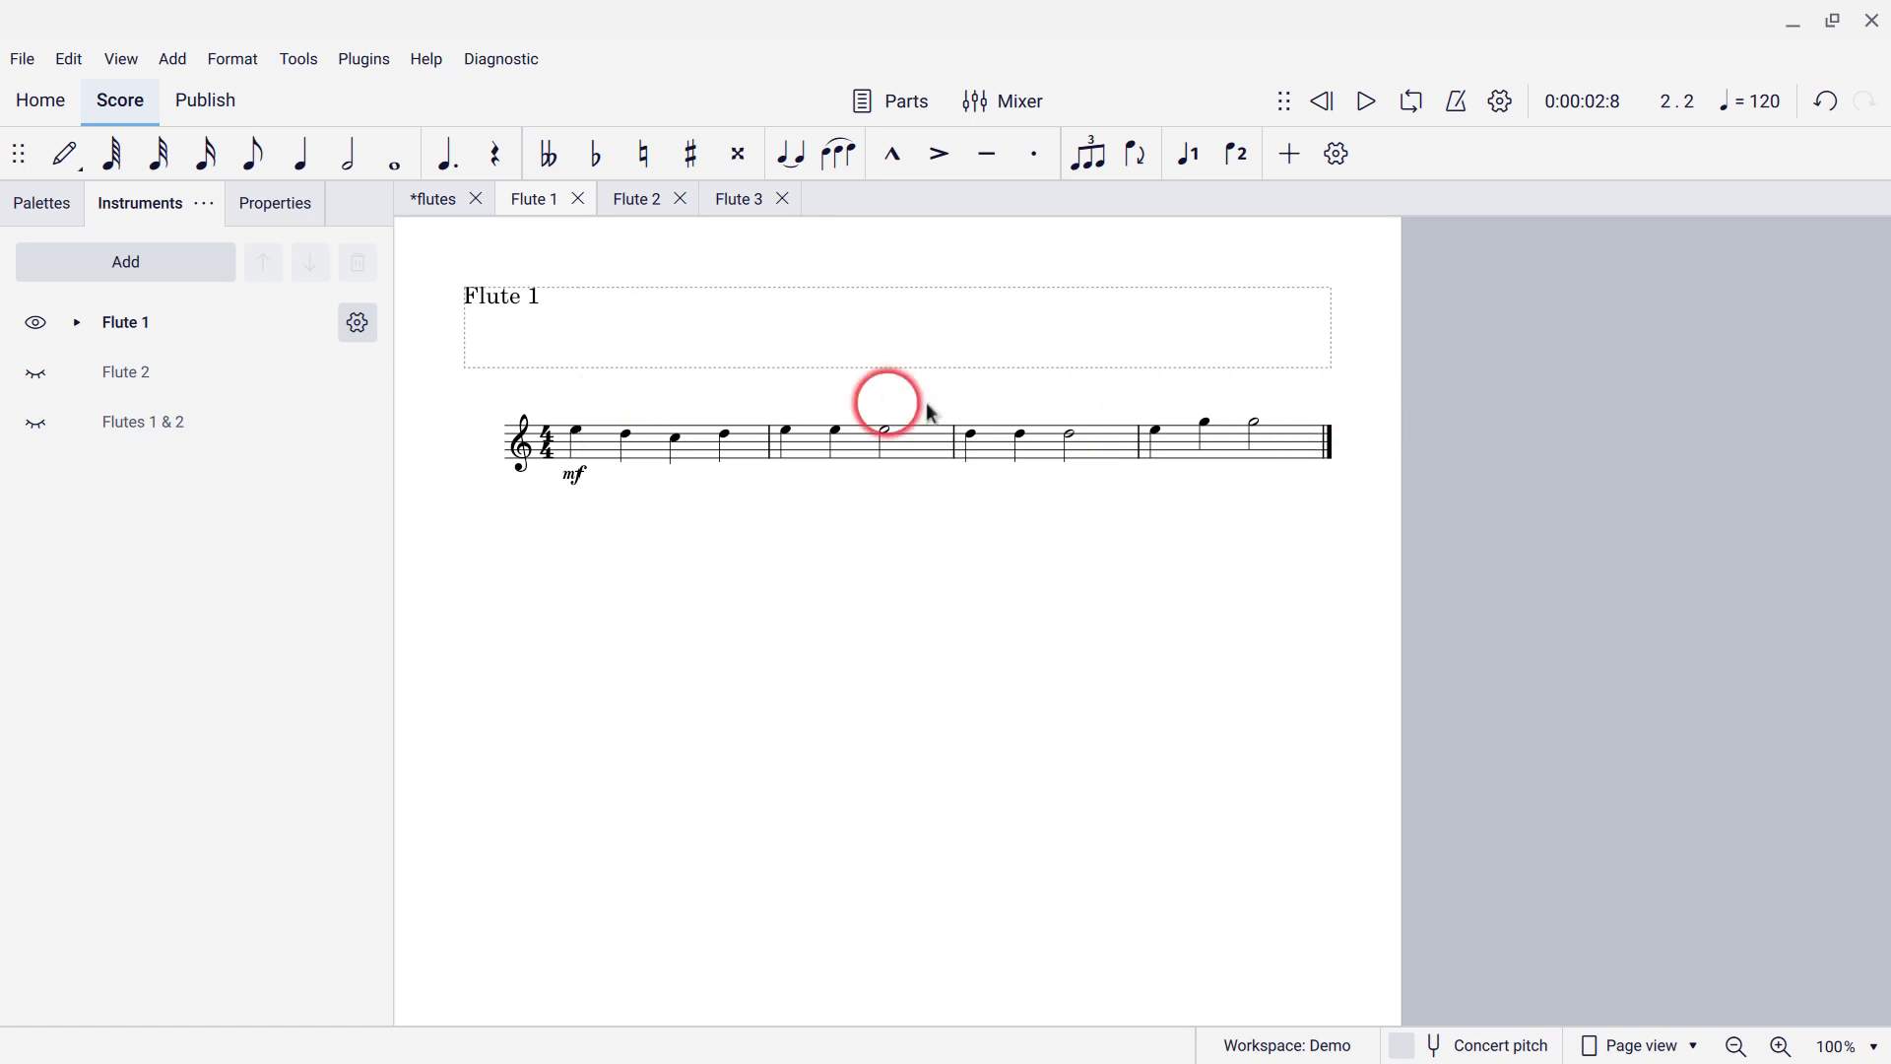
left_click(638, 222)
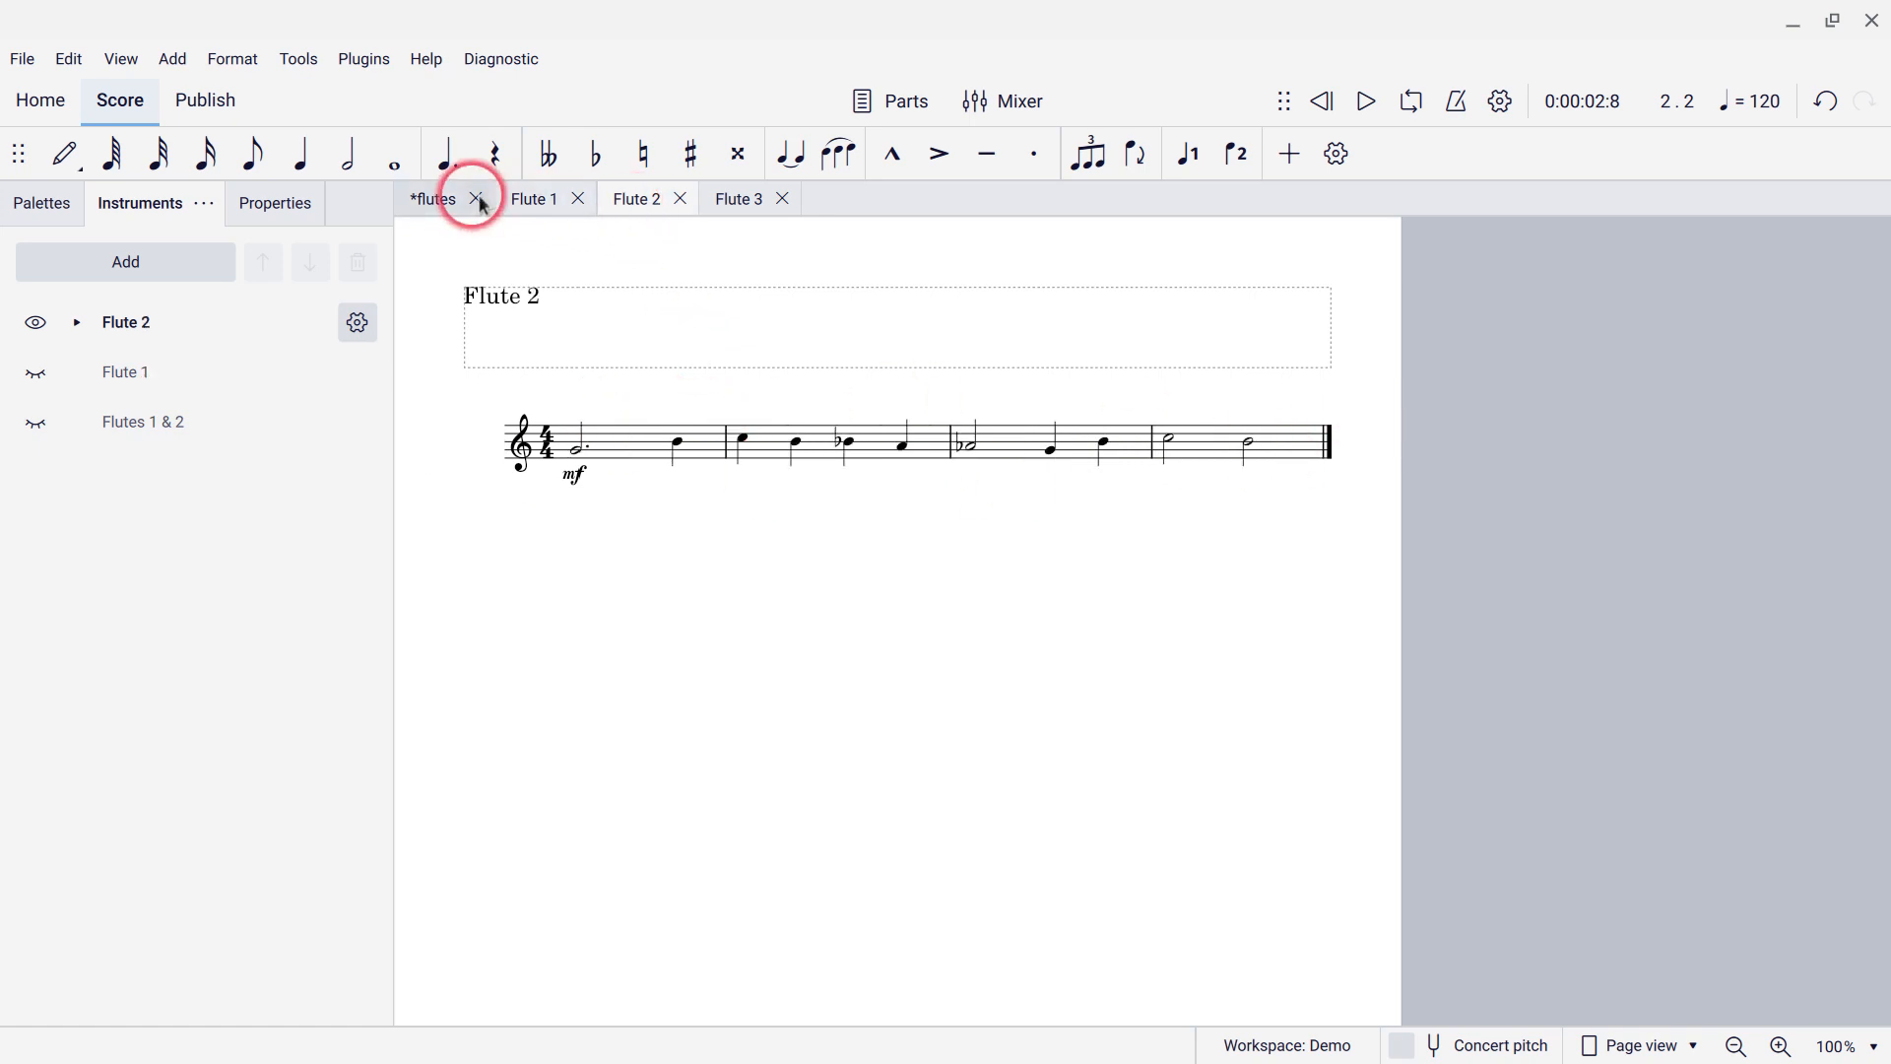
left_click(437, 202)
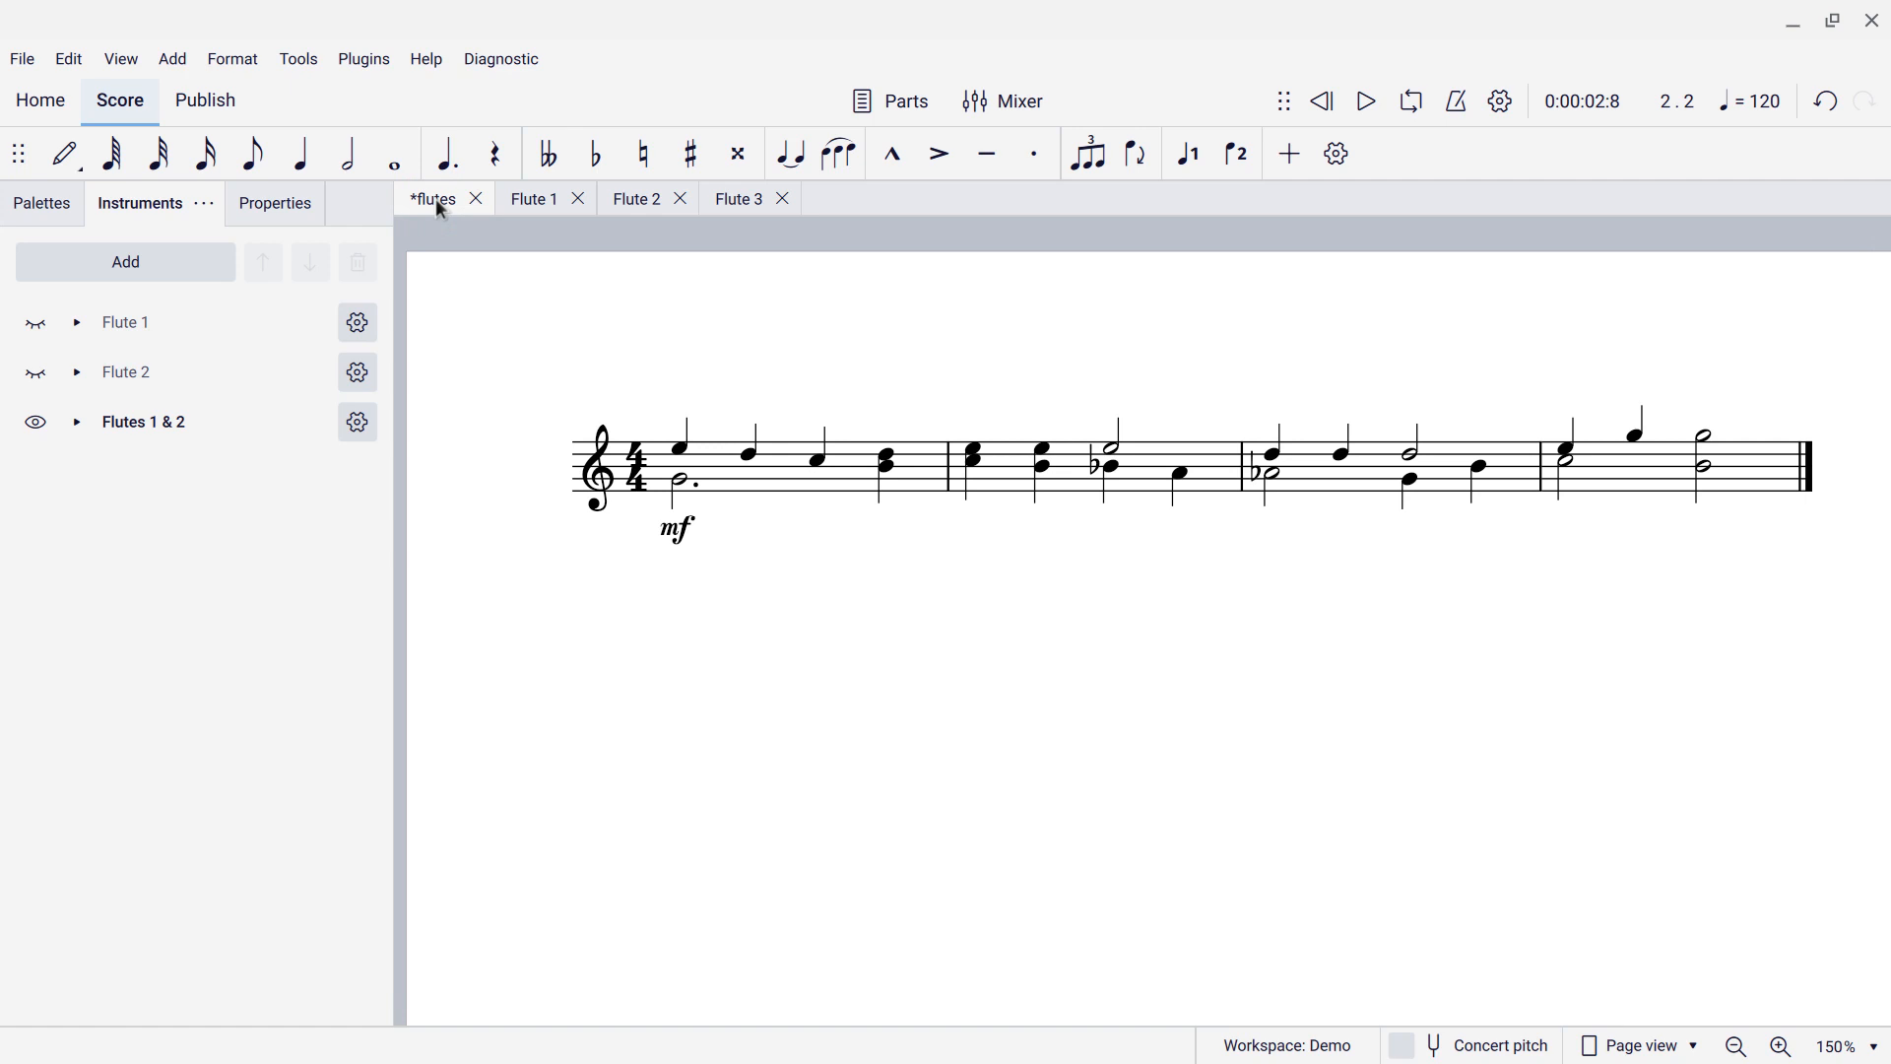
left_click(538, 209)
left_click(634, 205)
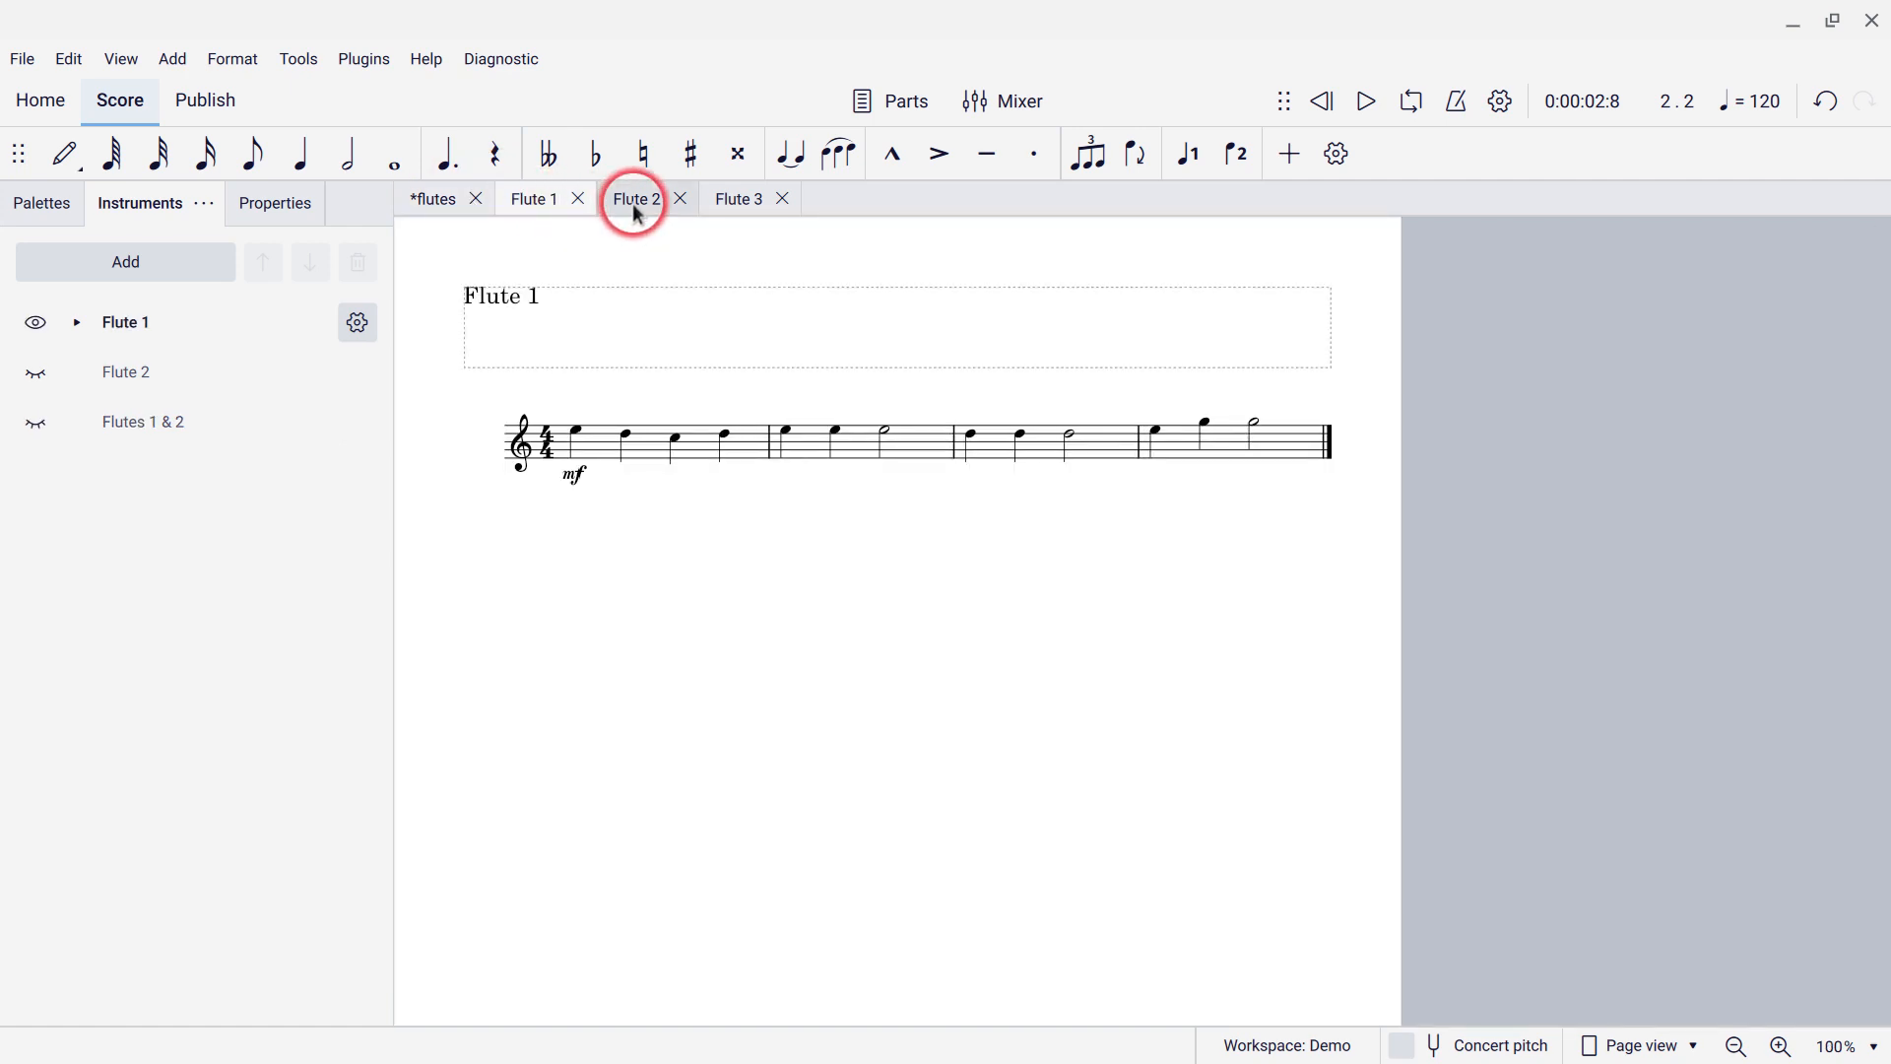
left_click(458, 207)
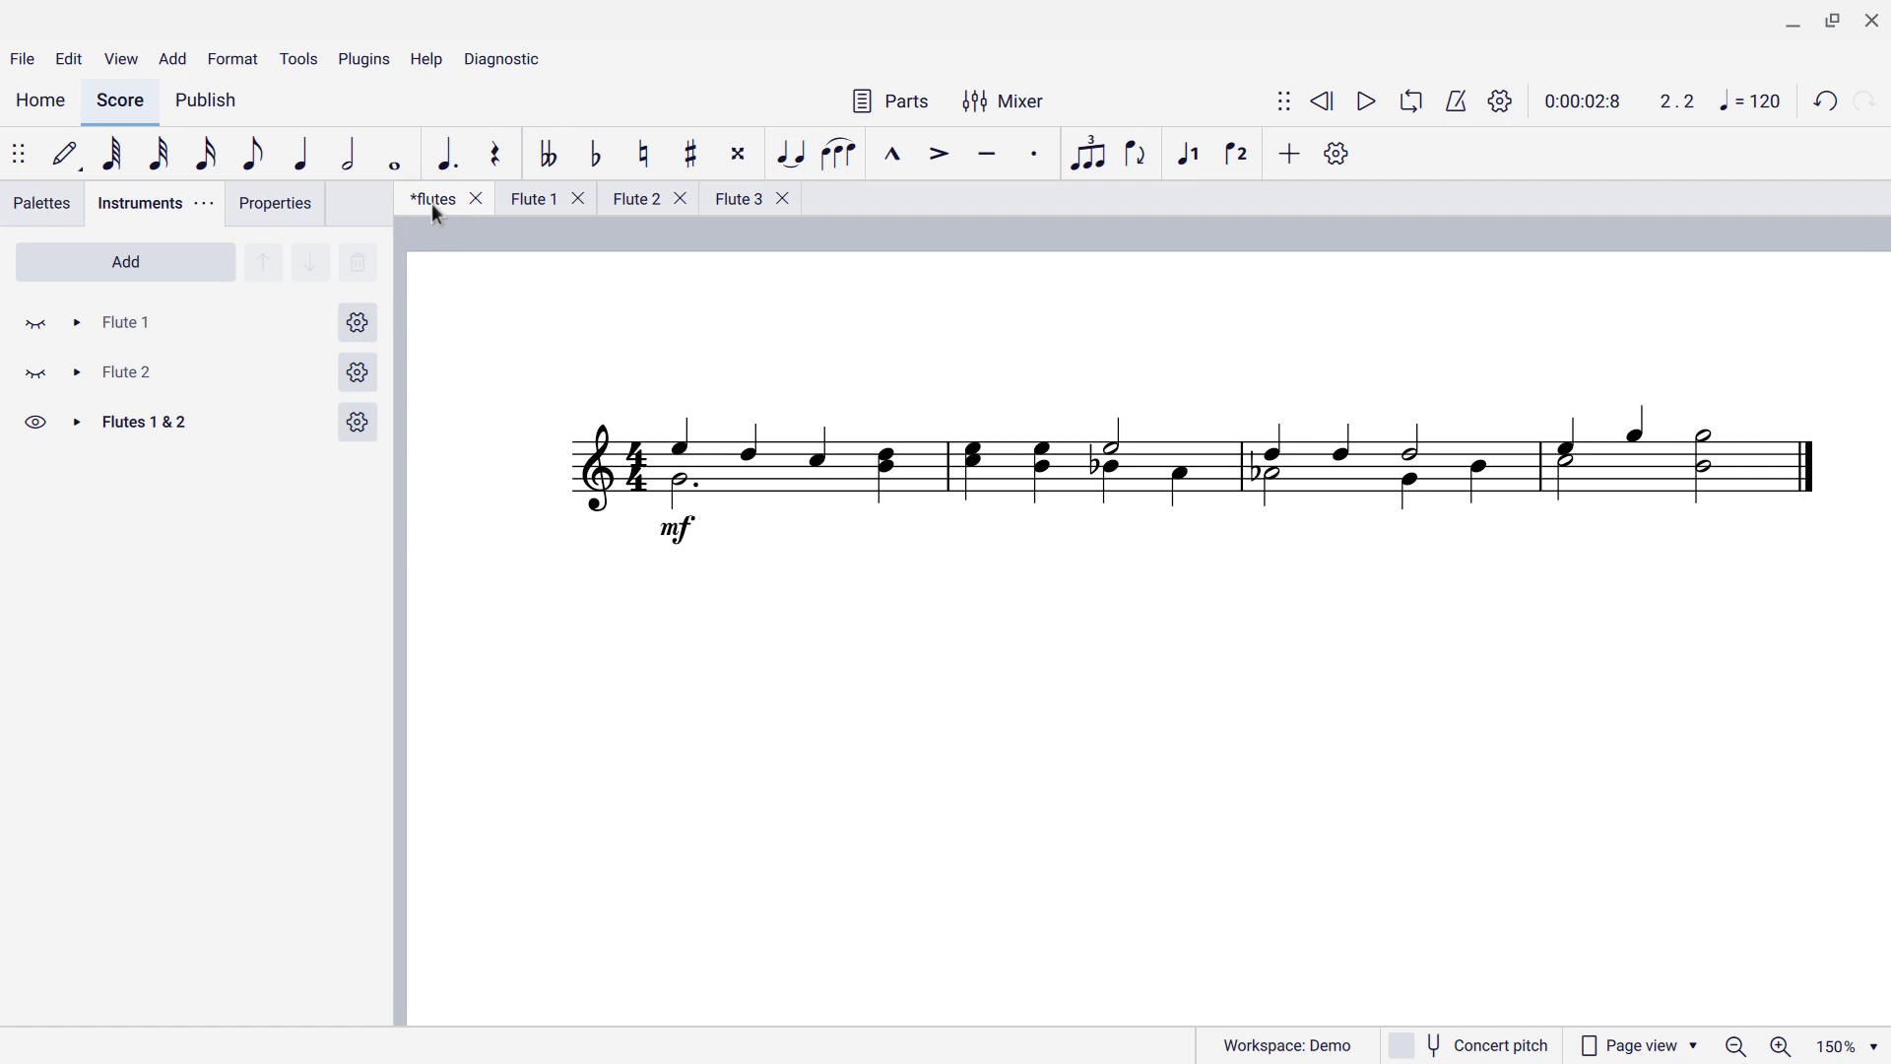
left_click(35, 325)
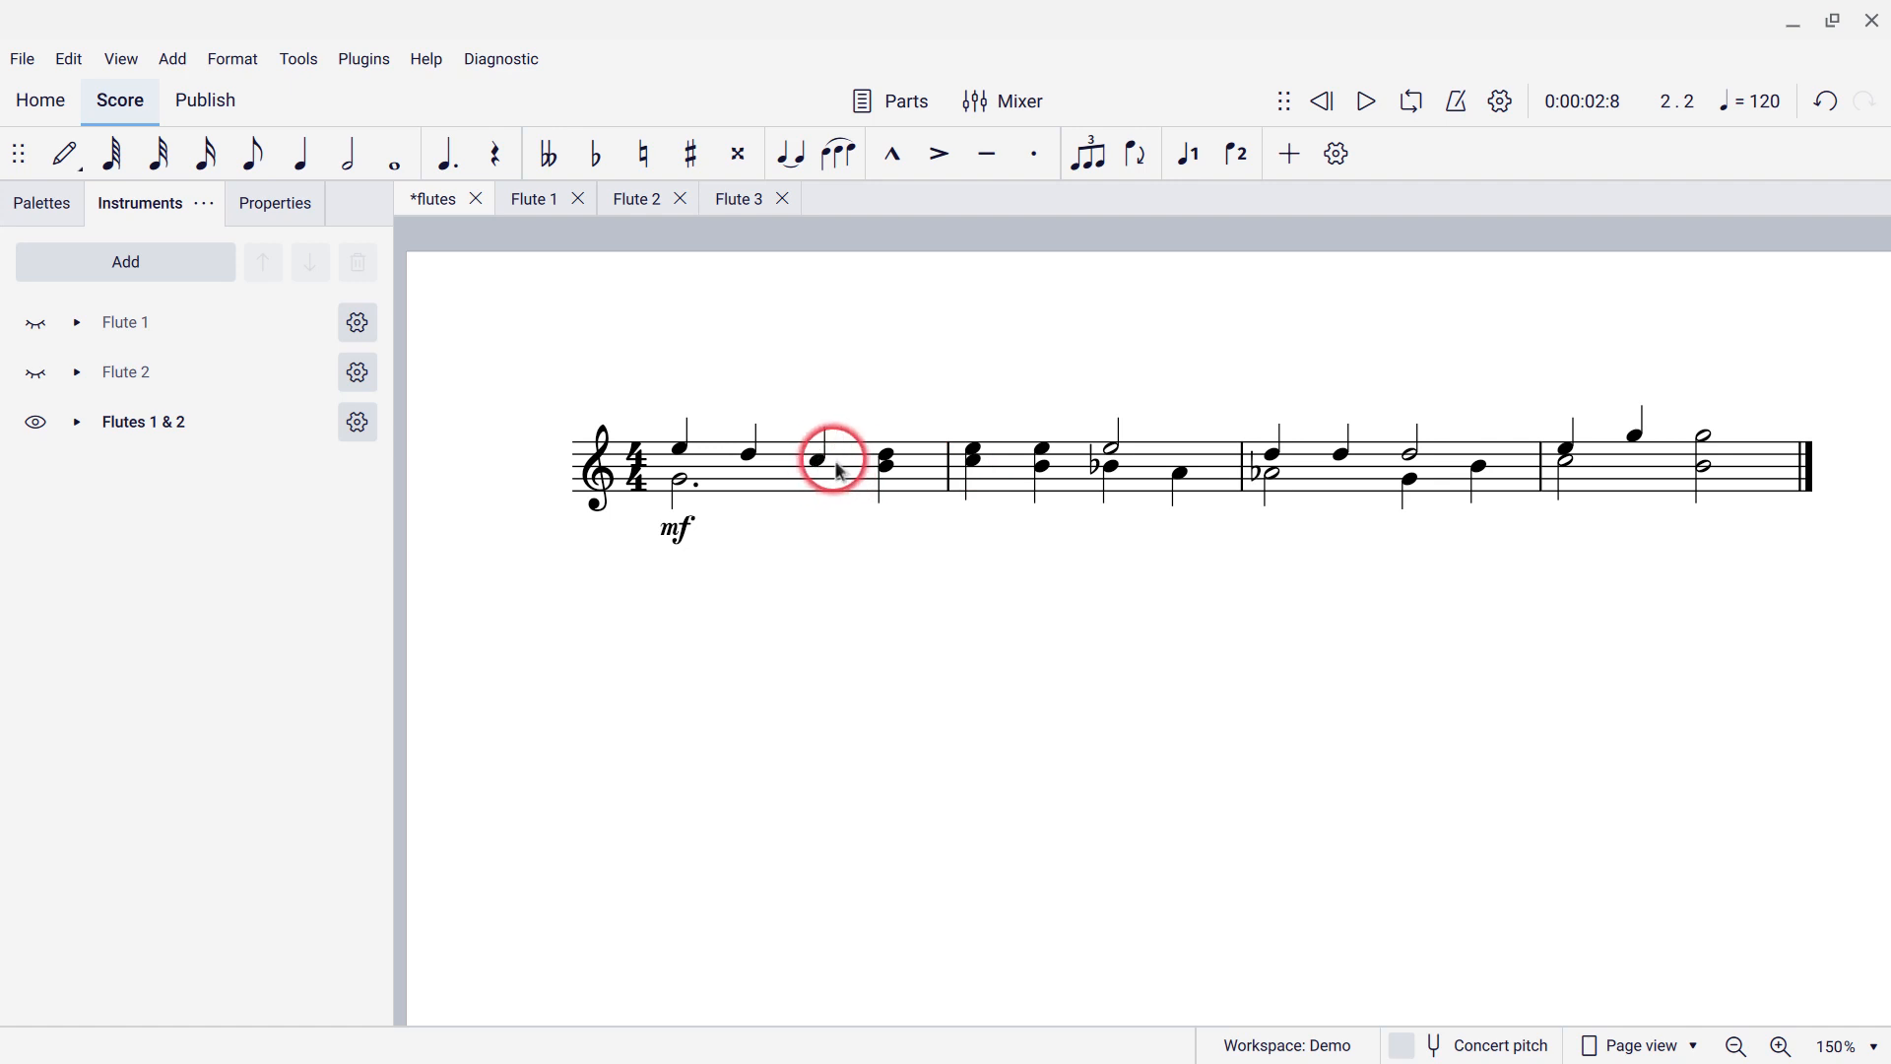
Lower the beat-4 lower note in measure 1 of Flutes 1 & 2 from B4 to G4.
left_click(890, 471)
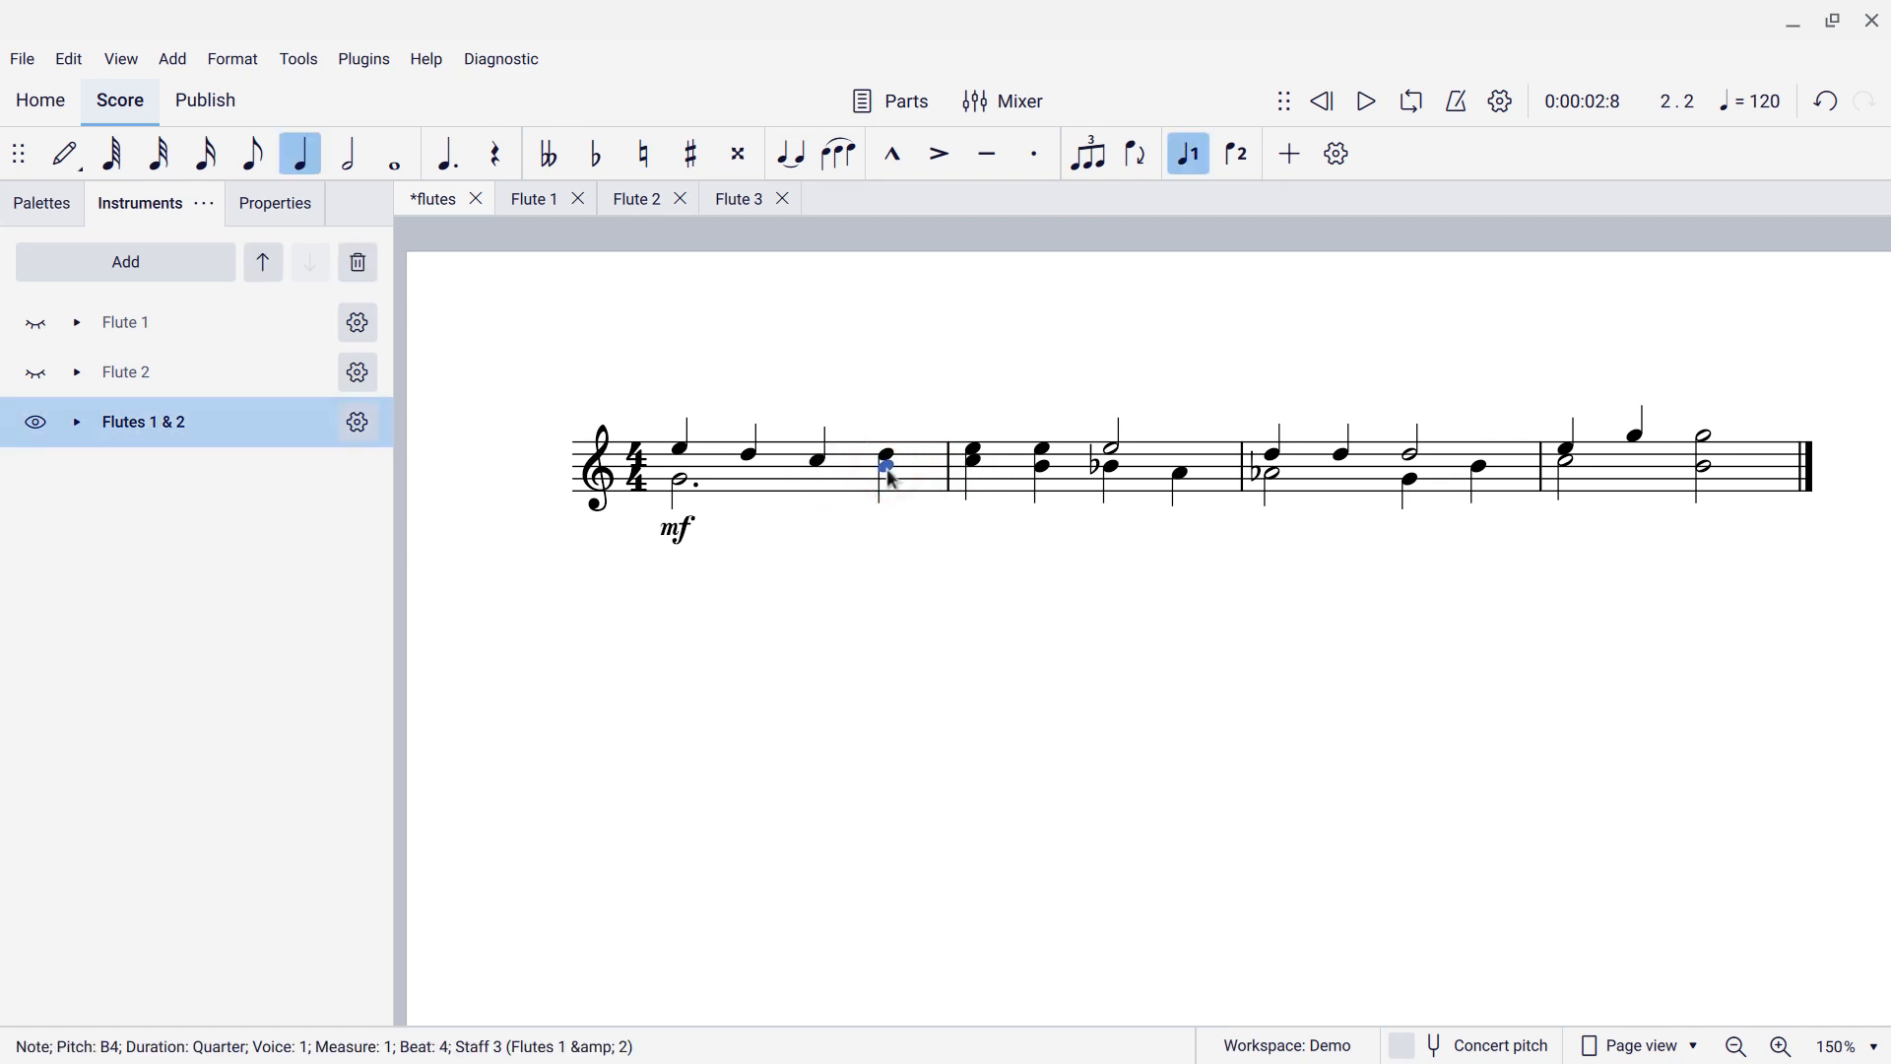
key("Down")
key("Down")
key("Down")
key("Down")
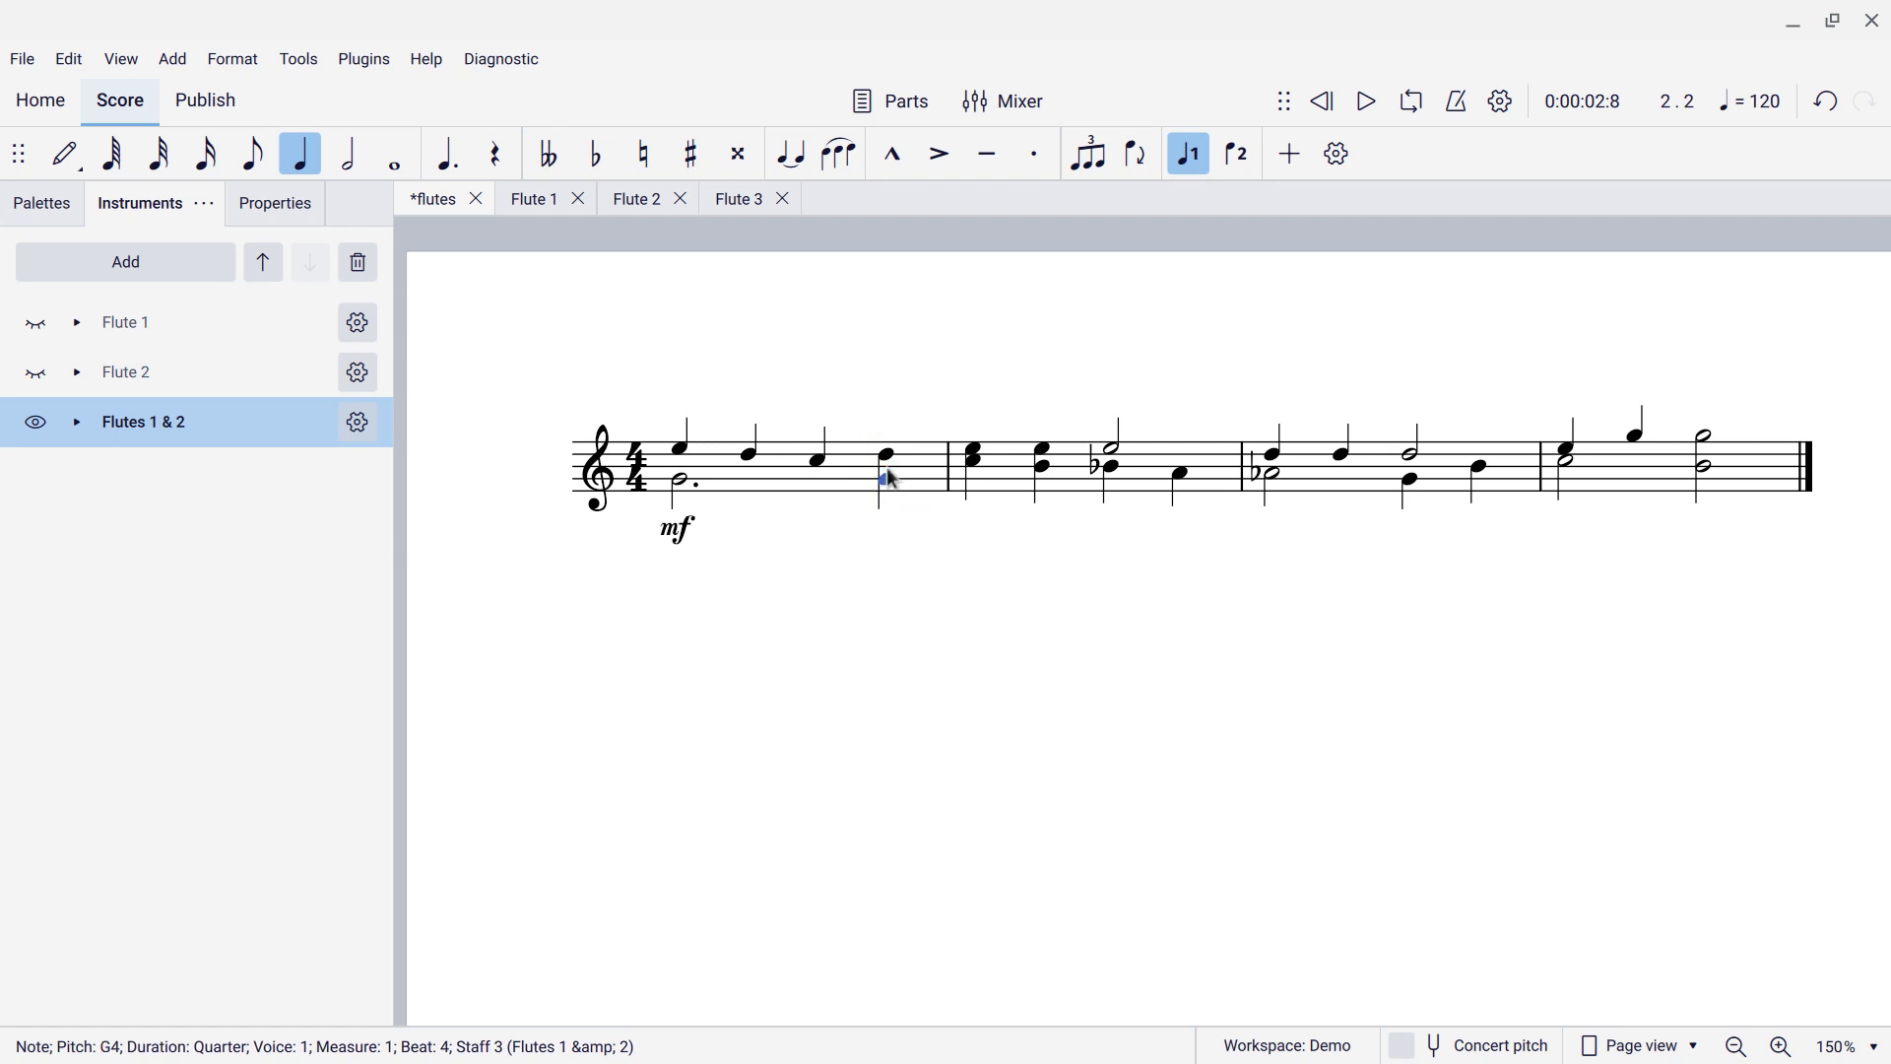
left_click(787, 478)
In the Flute 2 part, lower the measure 1 beat-4 Ab4 to G4.
left_click(623, 199)
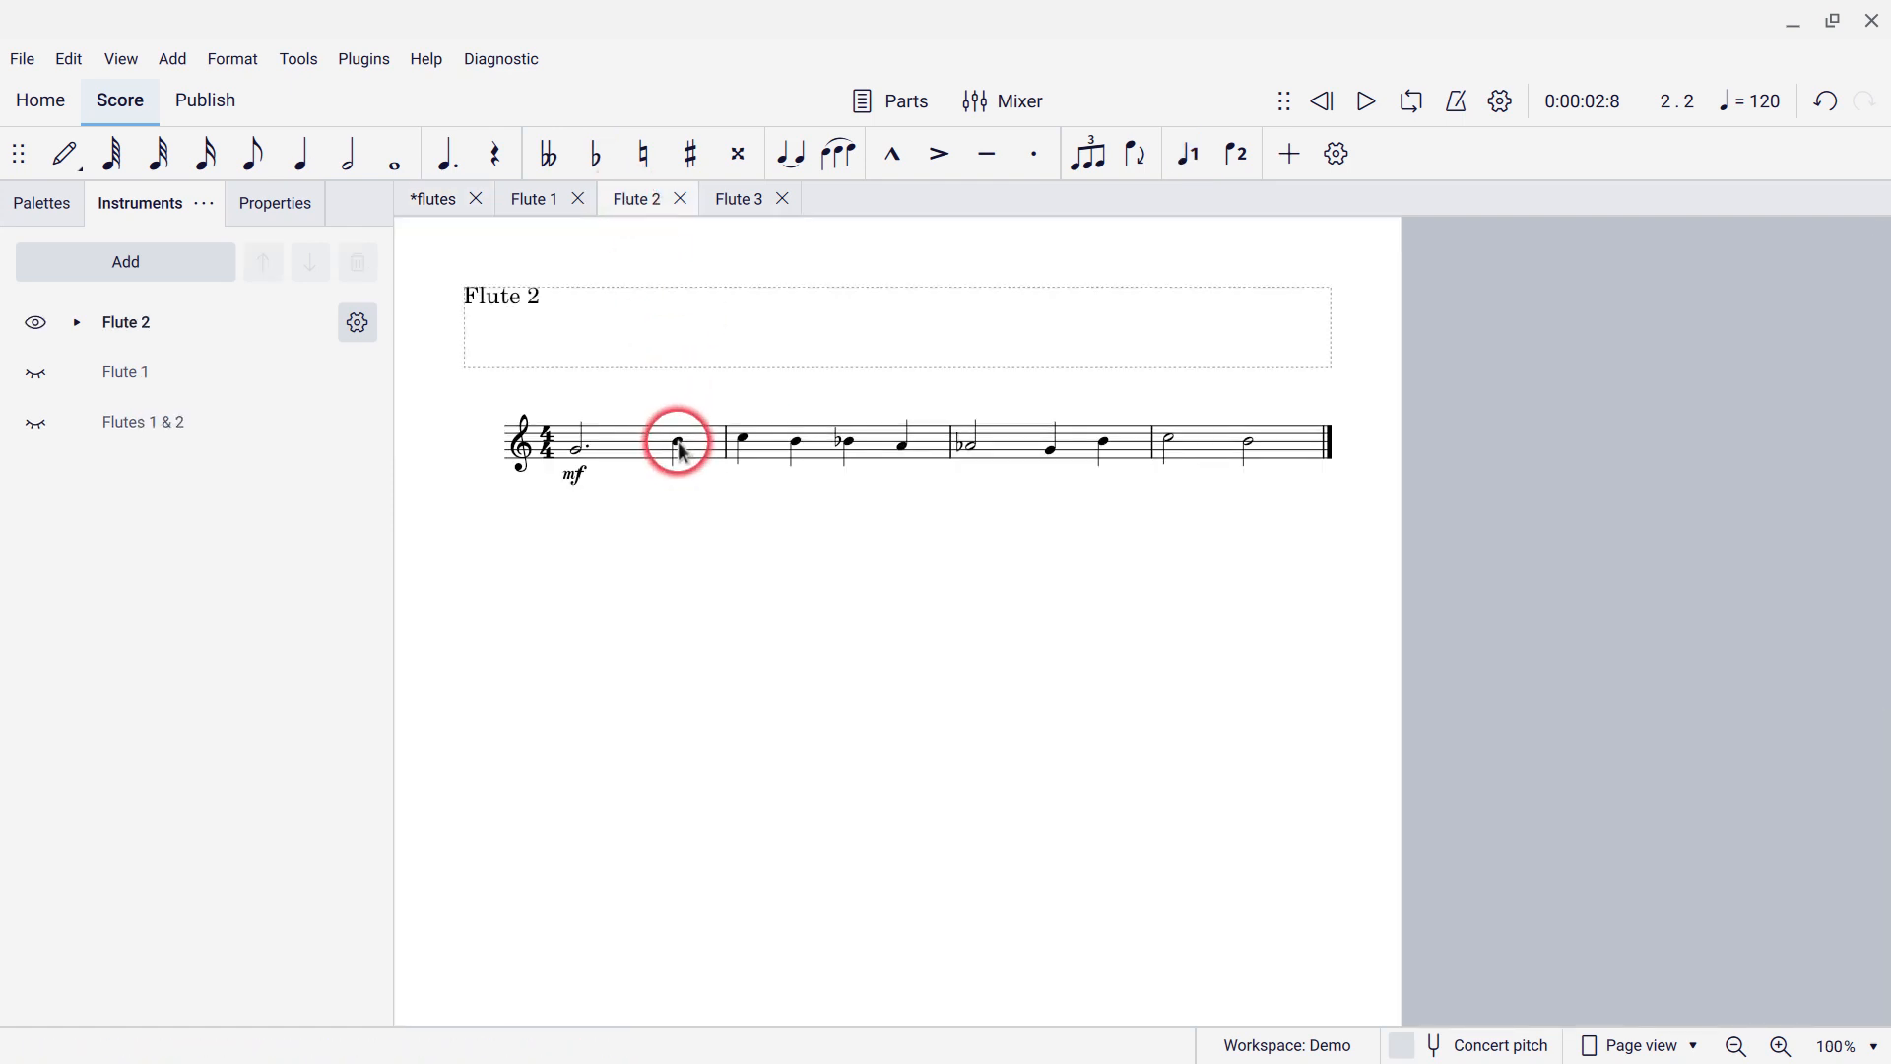
left_click(688, 459)
key("Down")
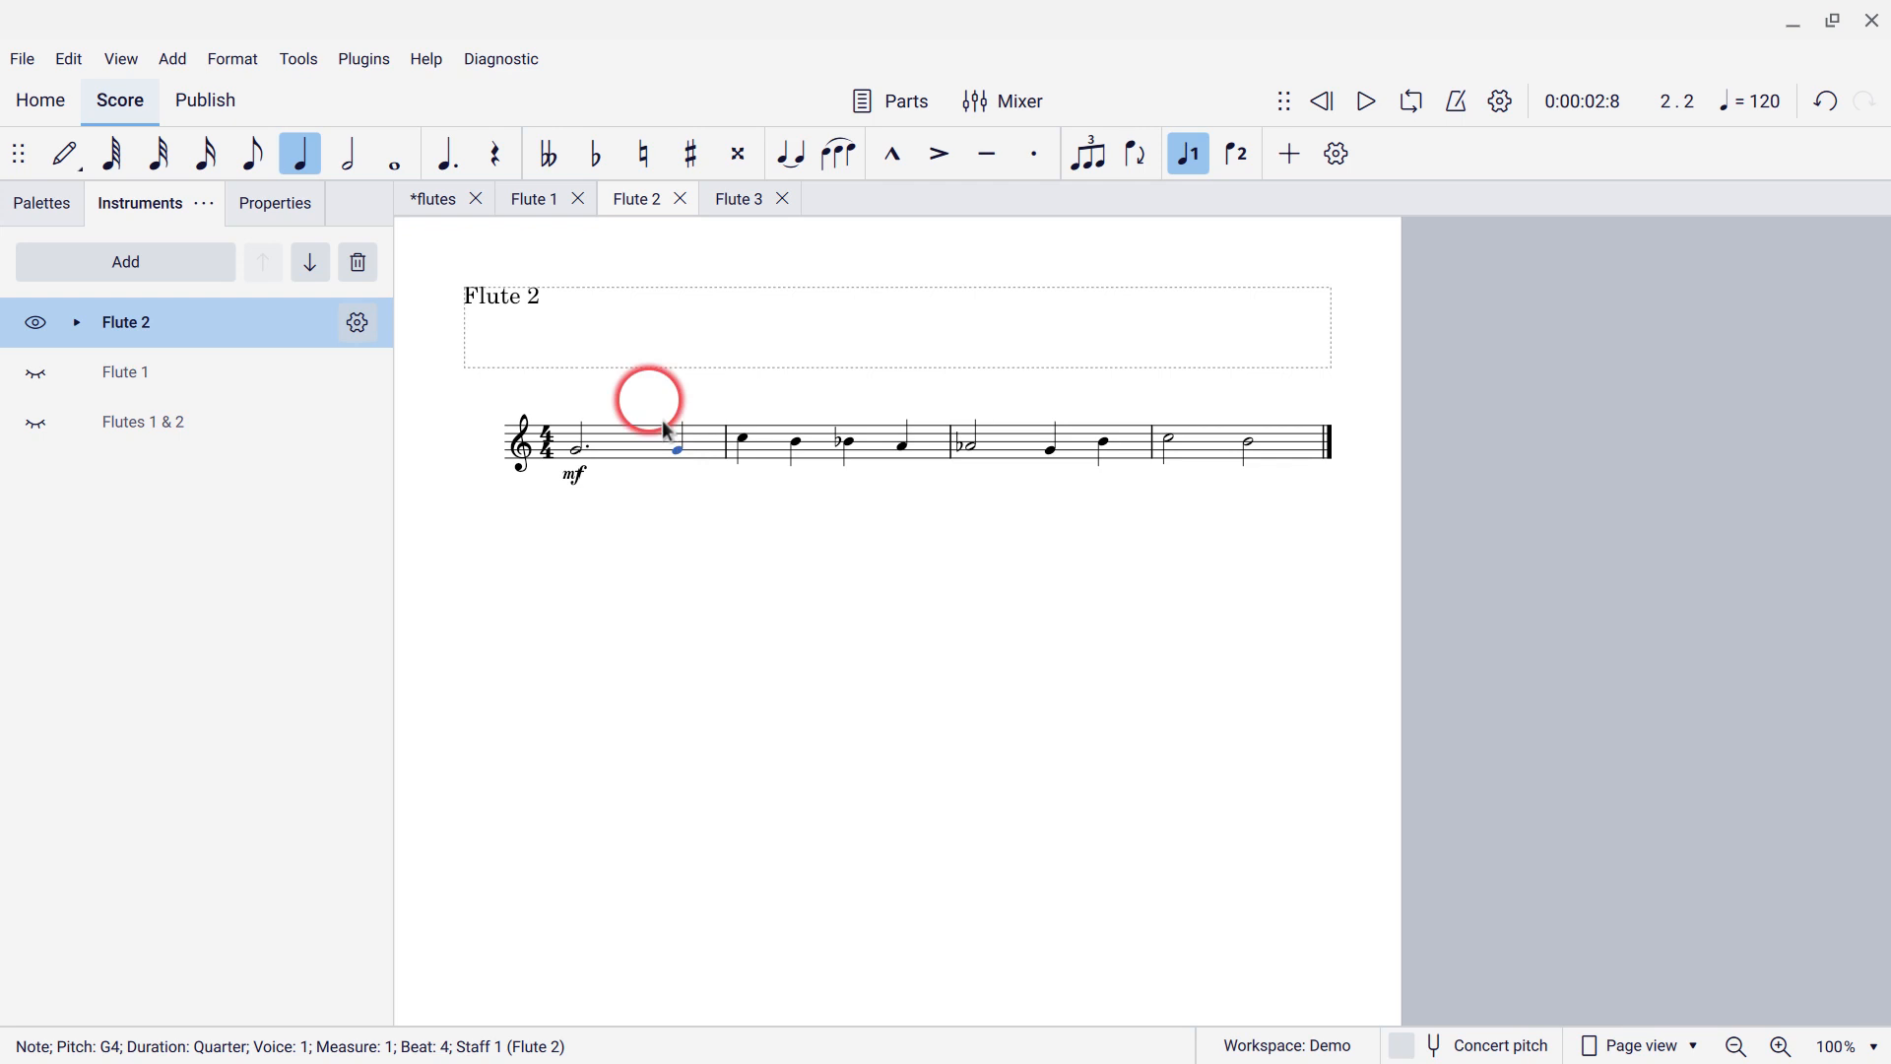
left_click(431, 197)
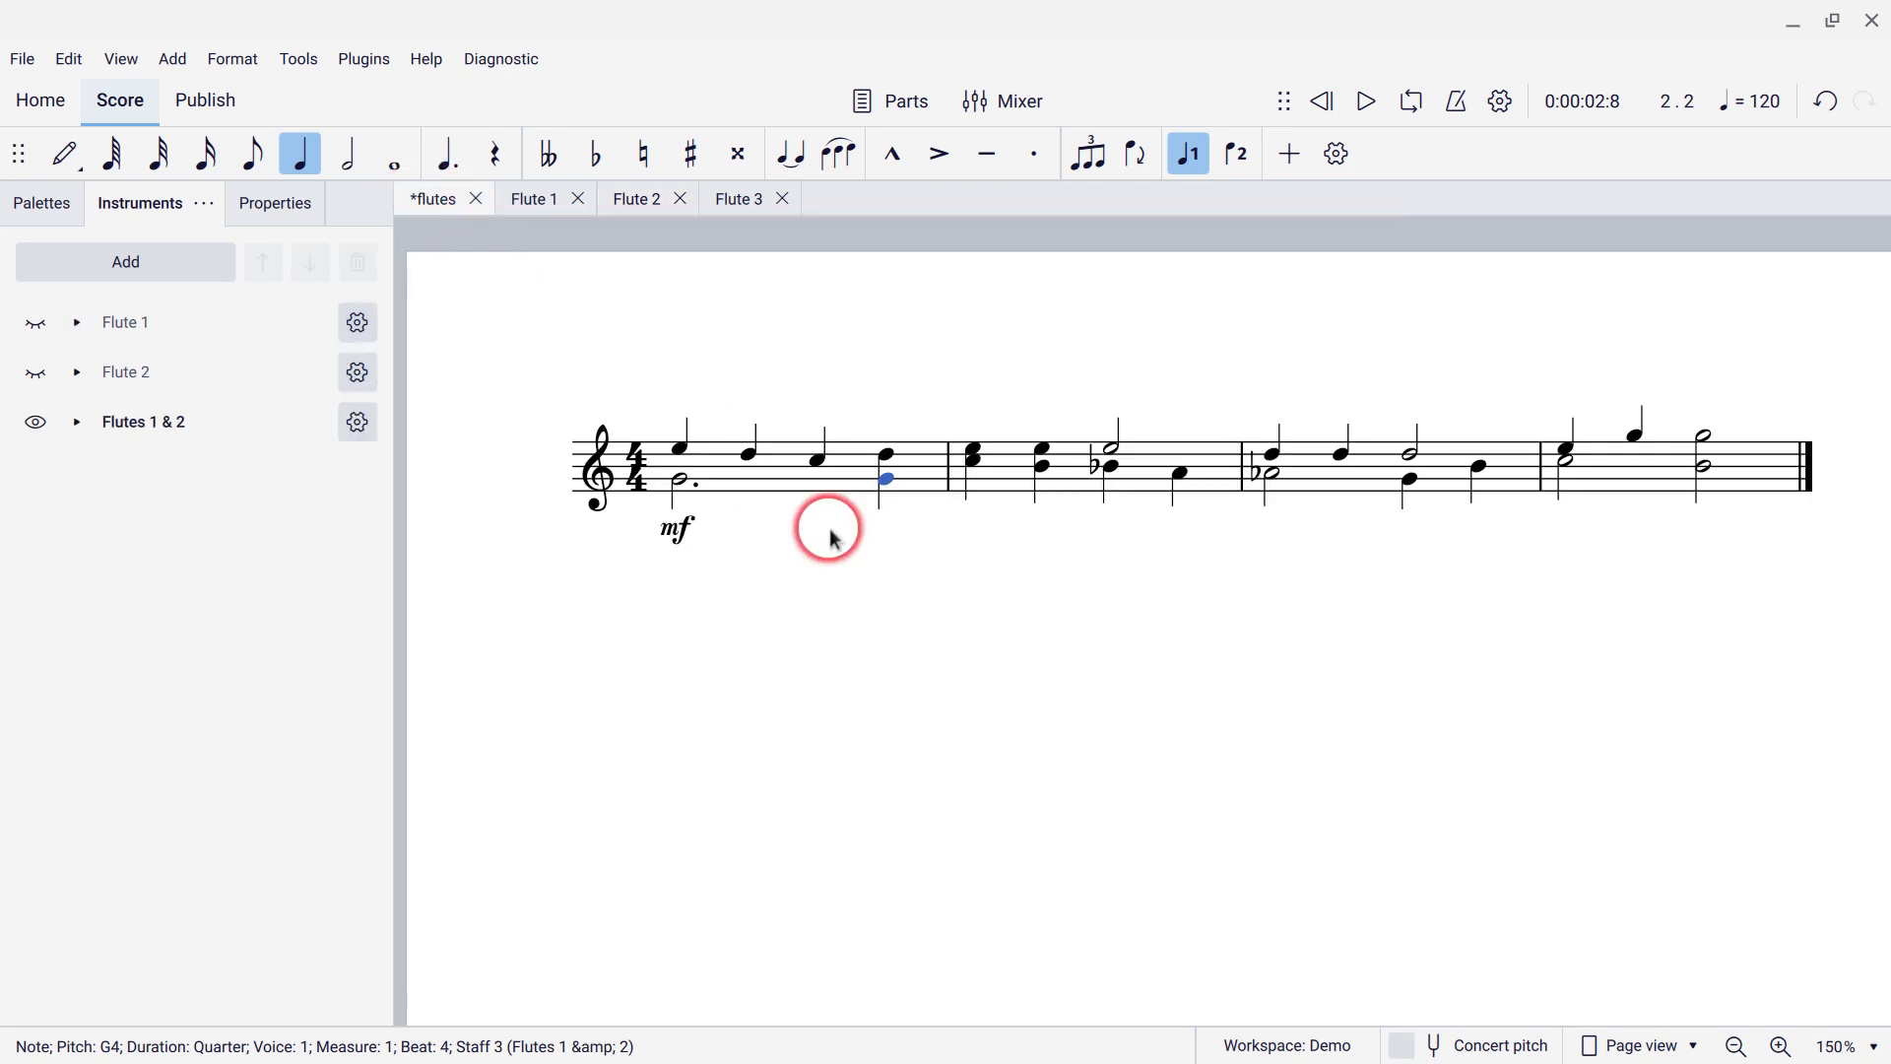